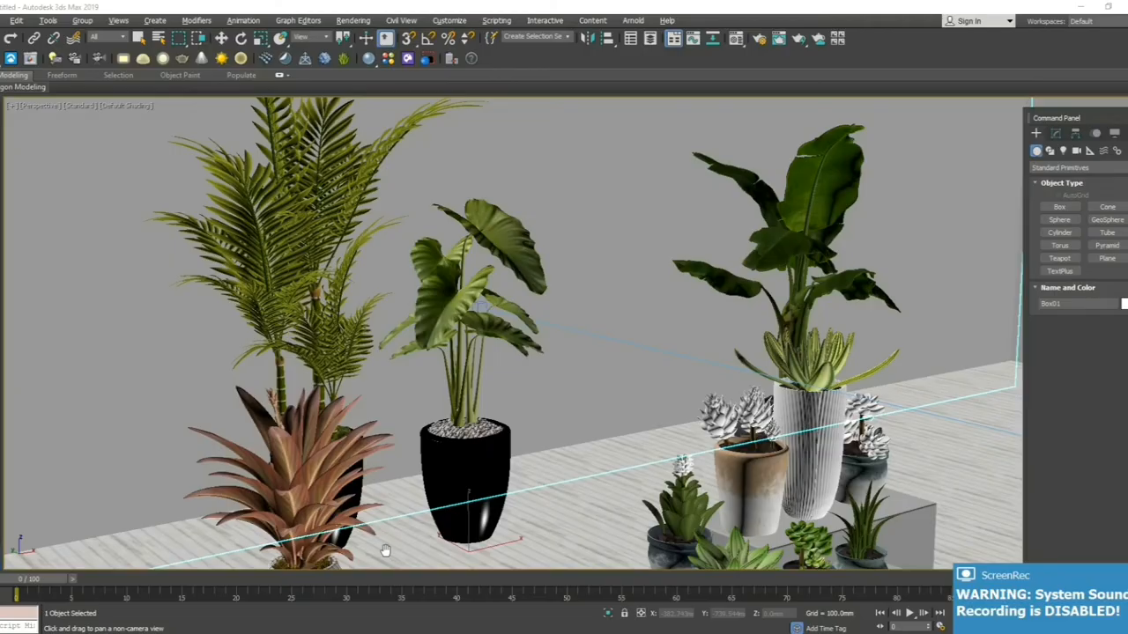
# Render the plant scene and browse to the MATERIAL MISSING folder inside 3D HOME Tips for saving the rendered image
pyautogui.click(32, 59)
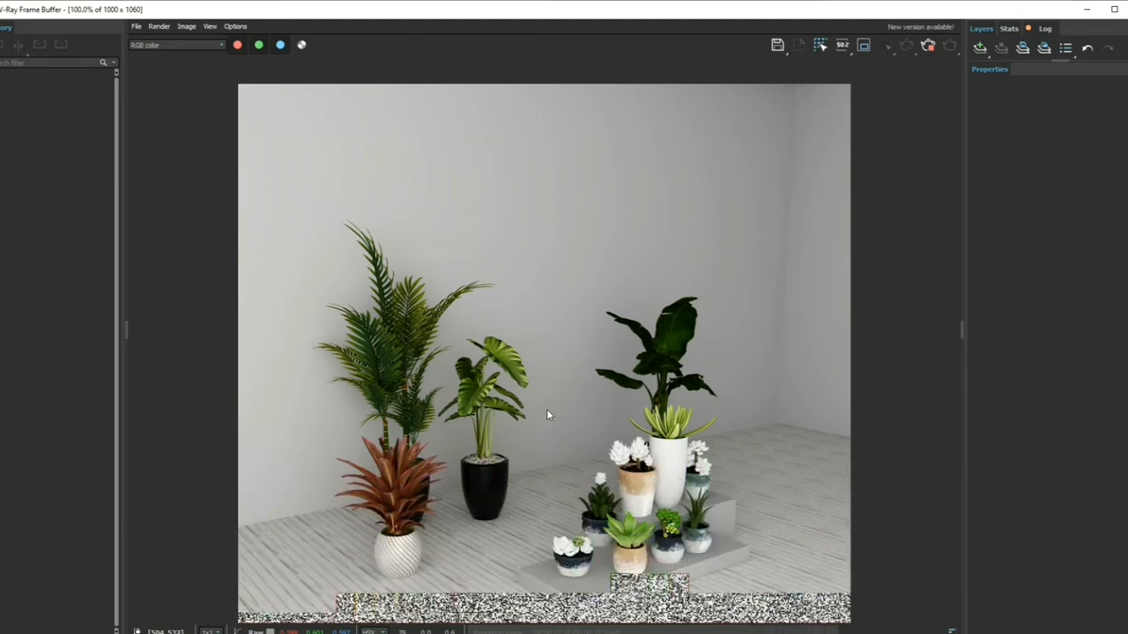
pyautogui.click(775, 45)
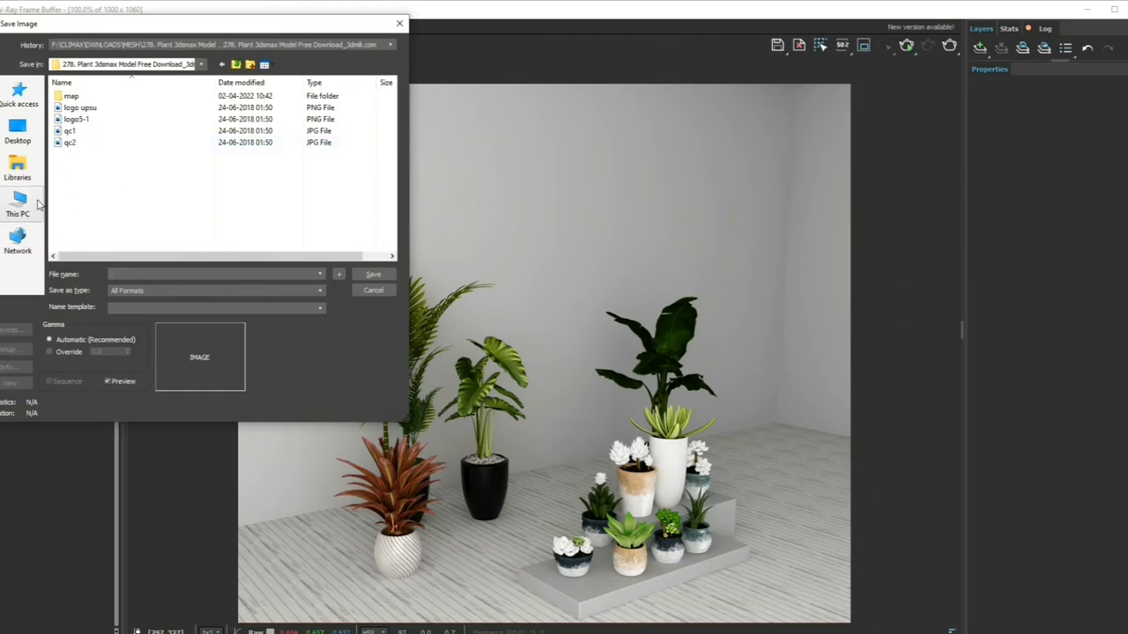
pyautogui.click(18, 205)
pyautogui.doubleClick(141, 242)
pyautogui.doubleClick(113, 202)
pyautogui.doubleClick(106, 144)
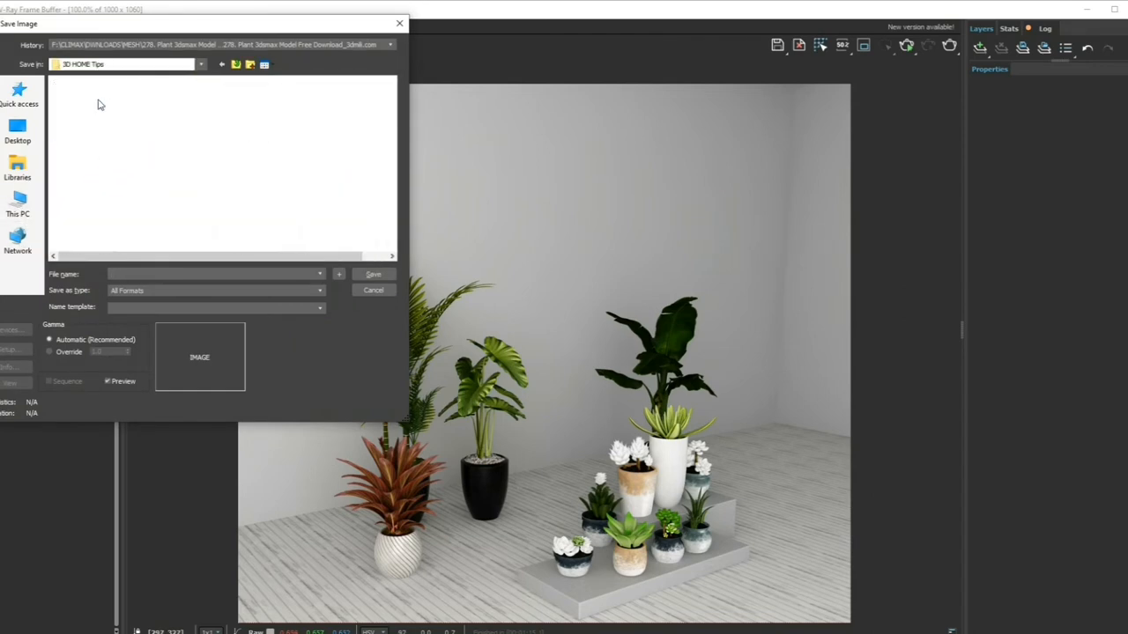
pyautogui.doubleClick(98, 126)
pyautogui.click(222, 65)
pyautogui.doubleClick(99, 142)
pyautogui.doubleClick(103, 166)
# Save the rendered image under the file name test, choosing an image format and accepting its options
pyautogui.click(152, 274)
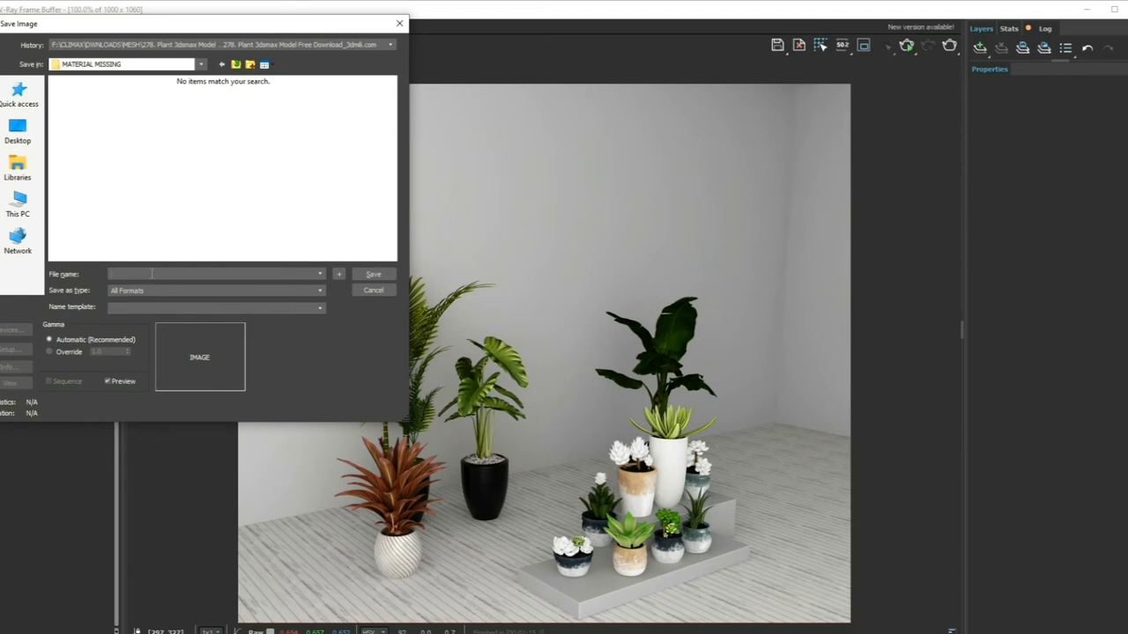
pyautogui.write('test')
pyautogui.click(264, 289)
pyautogui.click(126, 356)
pyautogui.click(373, 274)
pyautogui.click(222, 293)
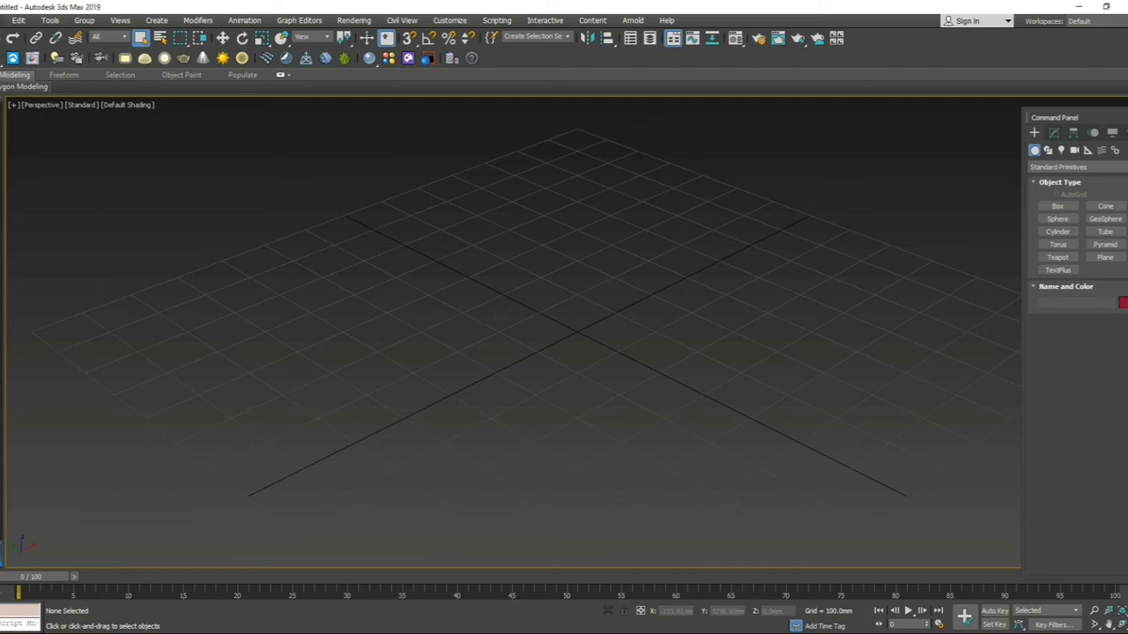
# Start merging a file into the empty scene and browse to the CLIMAX folder on the TOSHIBA EXT (F:) drive
pyautogui.click(4, 20)
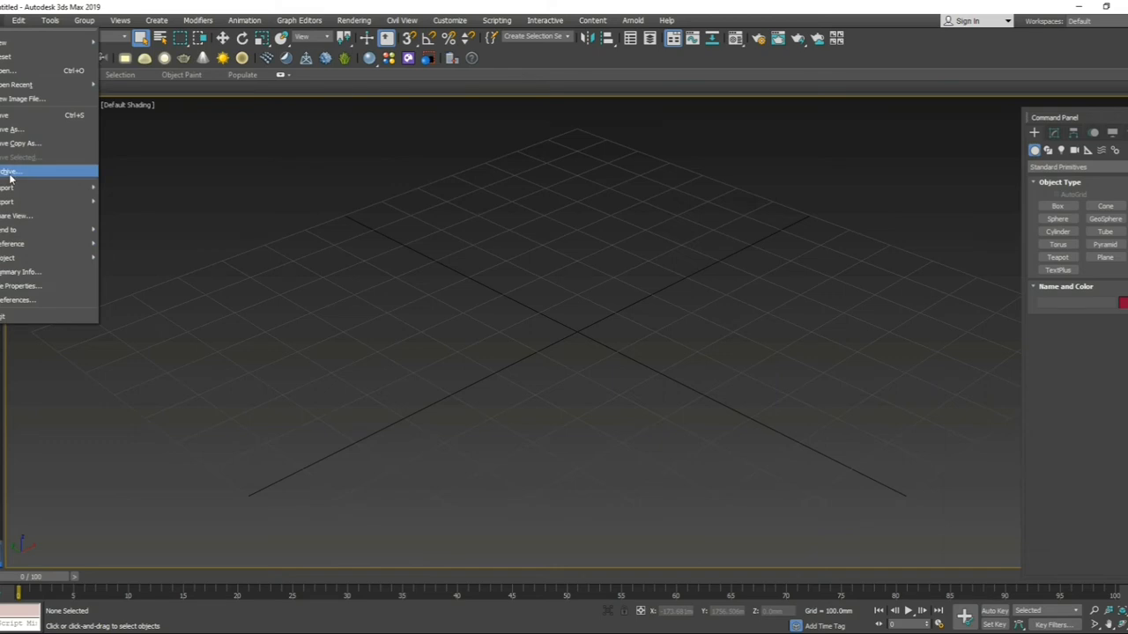
pyautogui.moveTo(4, 201)
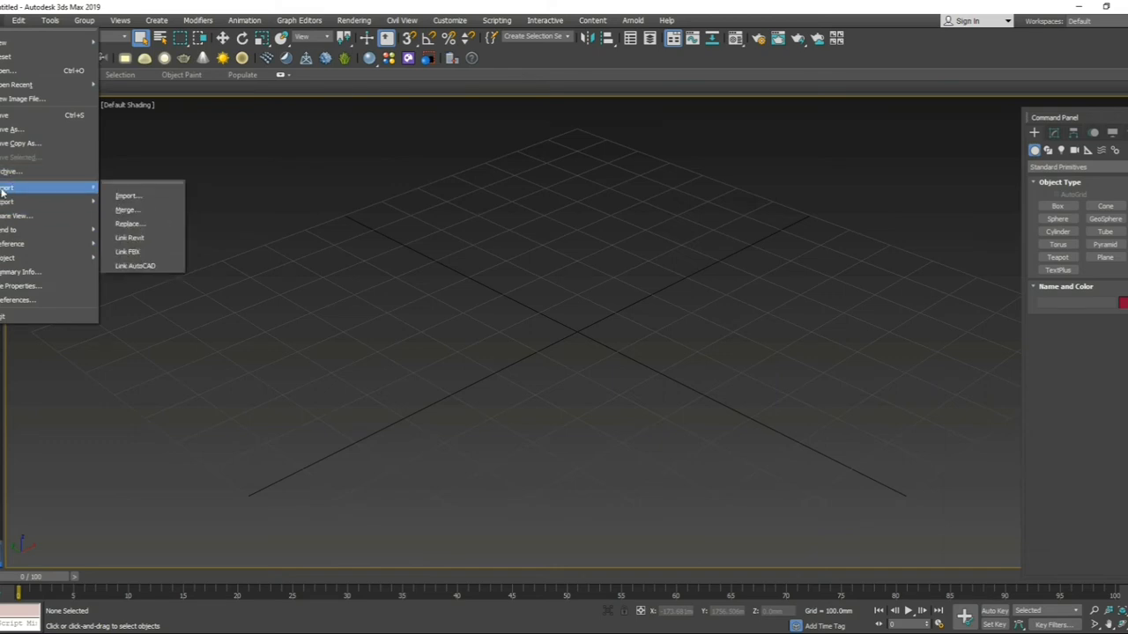
pyautogui.click(134, 217)
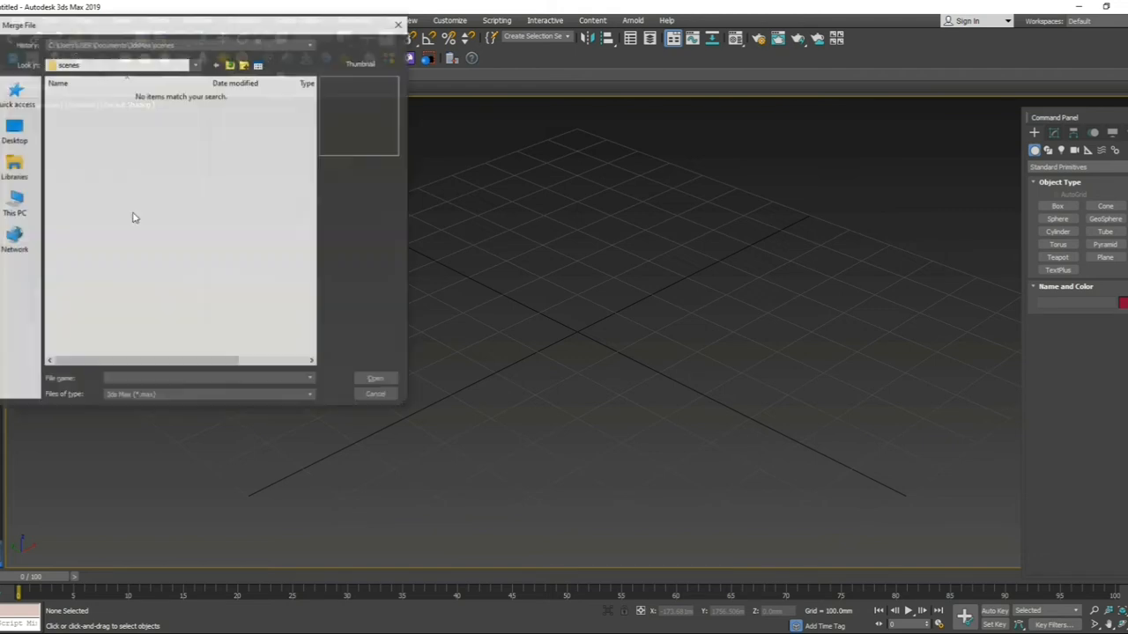
pyautogui.click(23, 212)
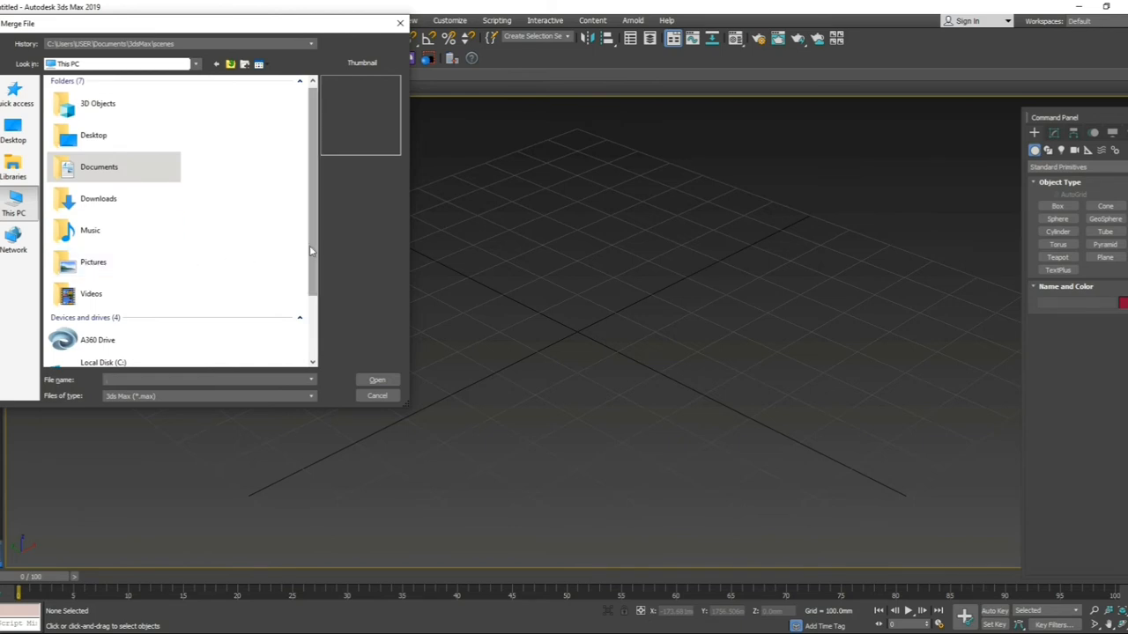
pyautogui.scroll(-2, 309, 245)
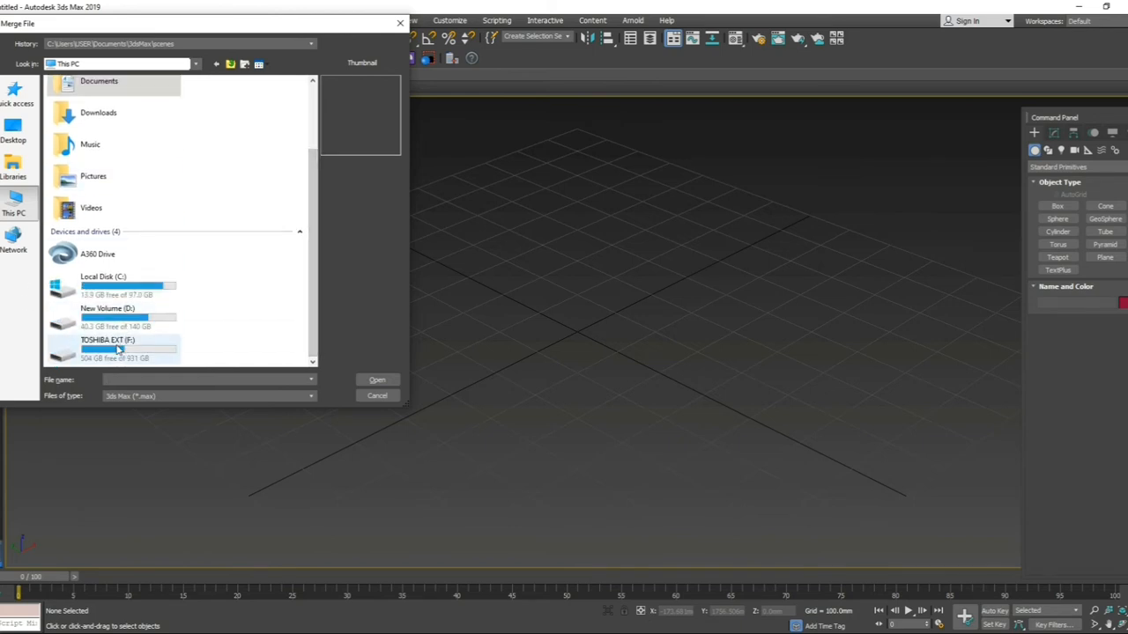
pyautogui.doubleClick(112, 349)
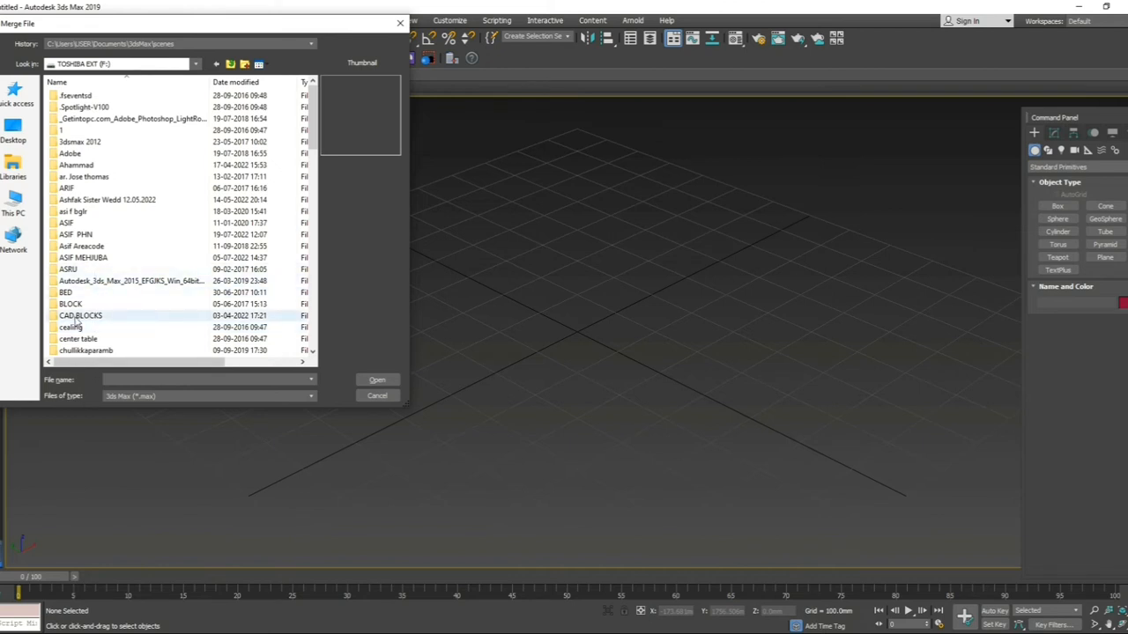
pyautogui.scroll(-1, 76, 324)
pyautogui.doubleClick(75, 342)
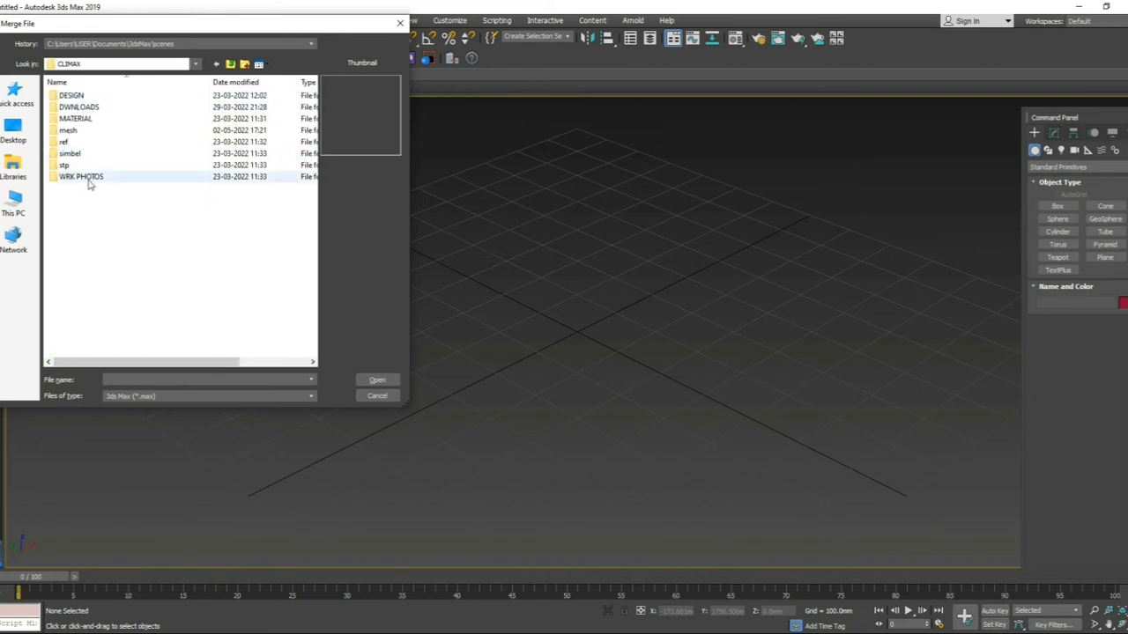
# Open the file 278. Plant 3dsmax Model Free Download from its folder inside MESH for merging
pyautogui.doubleClick(68, 129)
pyautogui.doubleClick(202, 113)
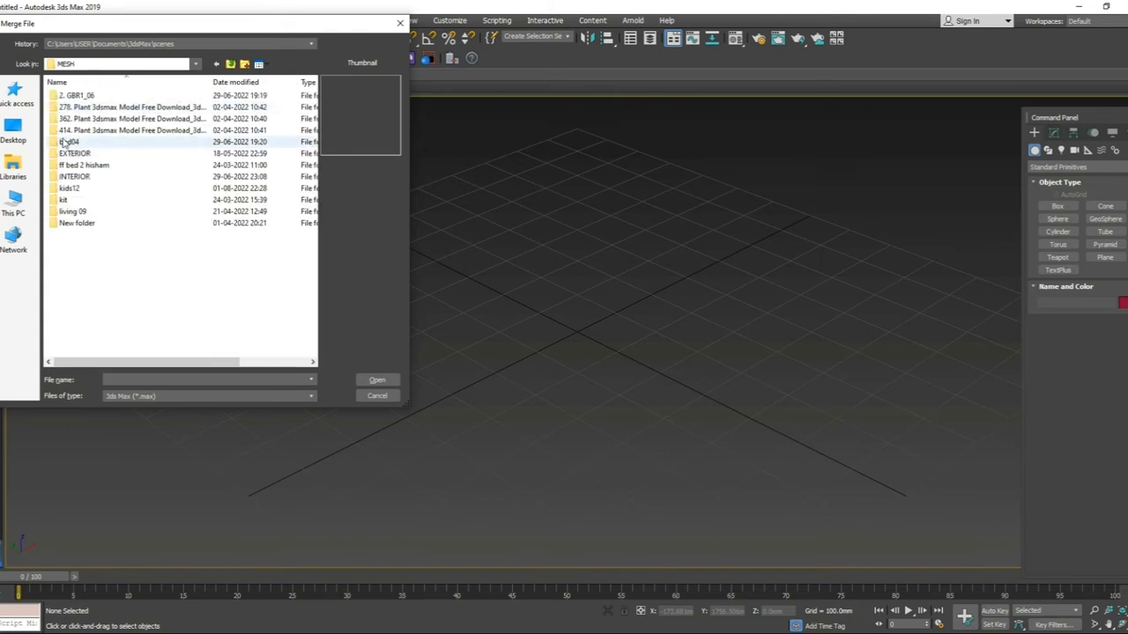
pyautogui.doubleClick(80, 107)
pyautogui.doubleClick(117, 100)
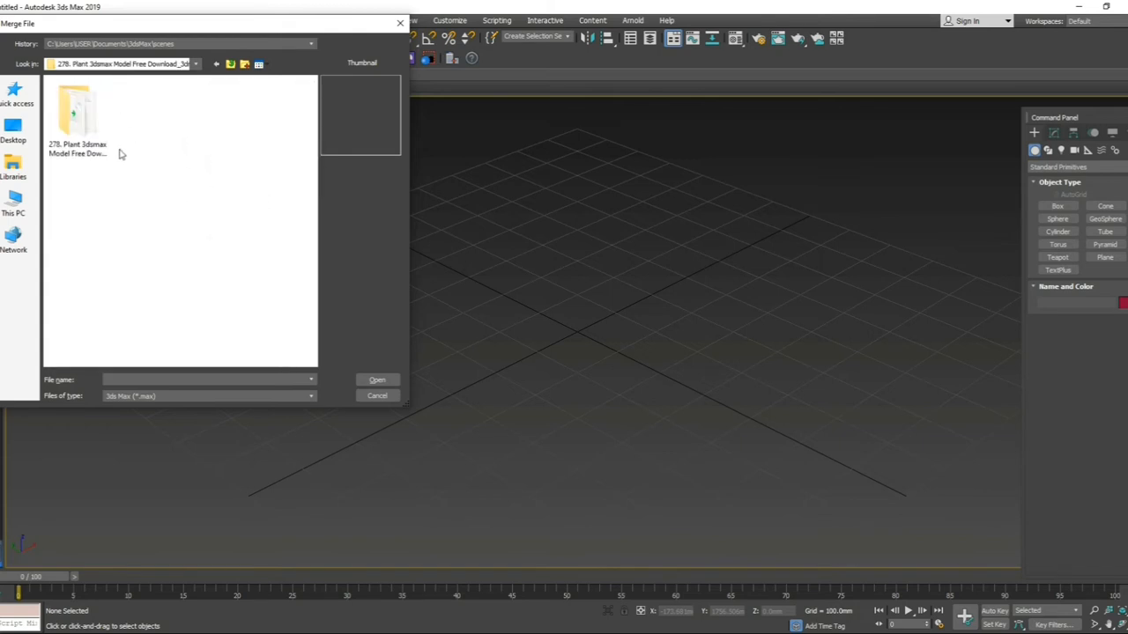
pyautogui.doubleClick(86, 141)
pyautogui.click(95, 107)
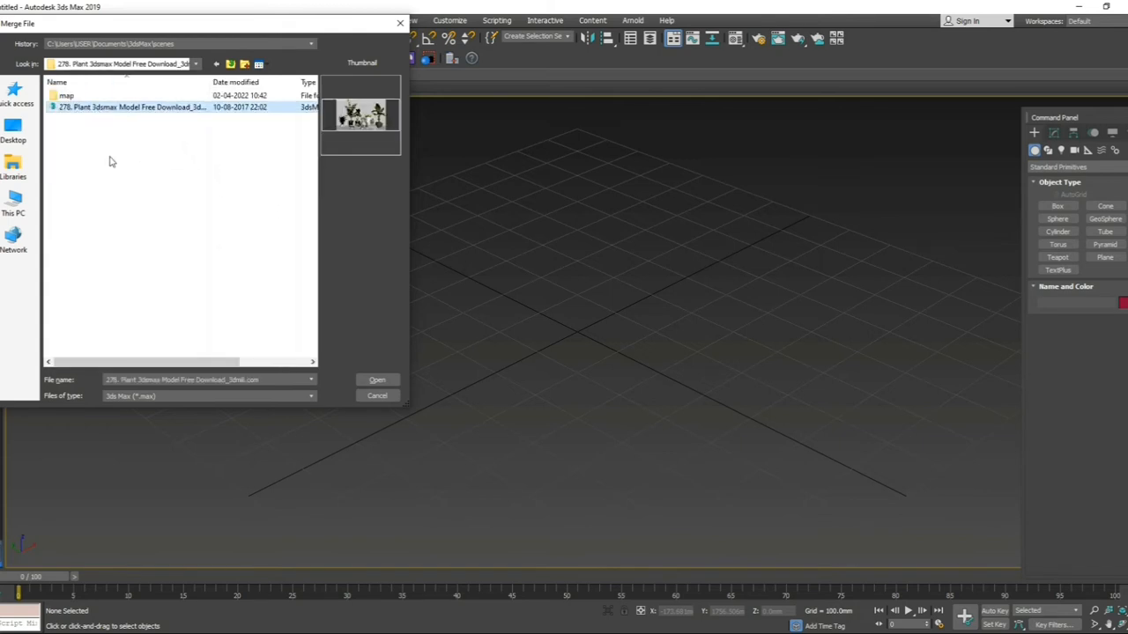
pyautogui.click(380, 382)
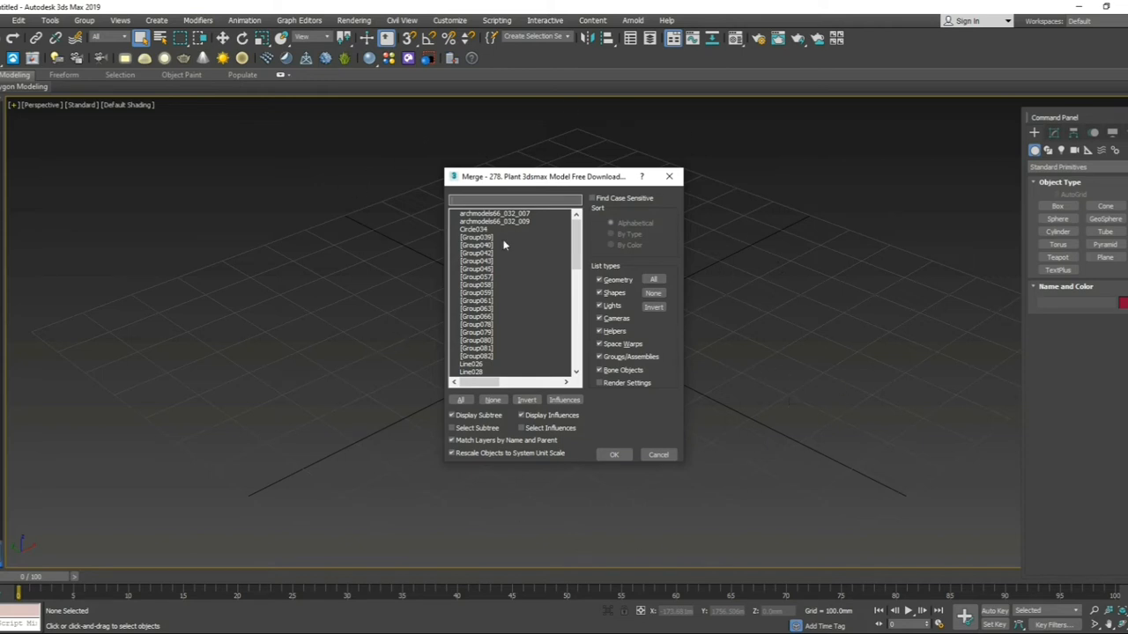
# Merge all objects of the plant model into the scene
pyautogui.click(460, 401)
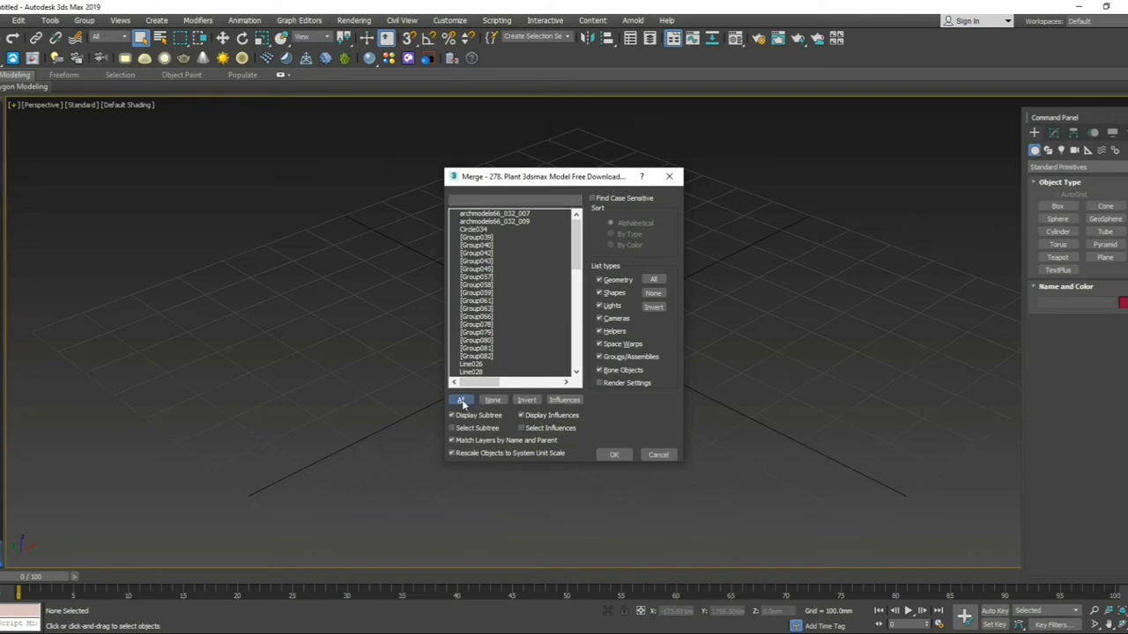
pyautogui.click(615, 455)
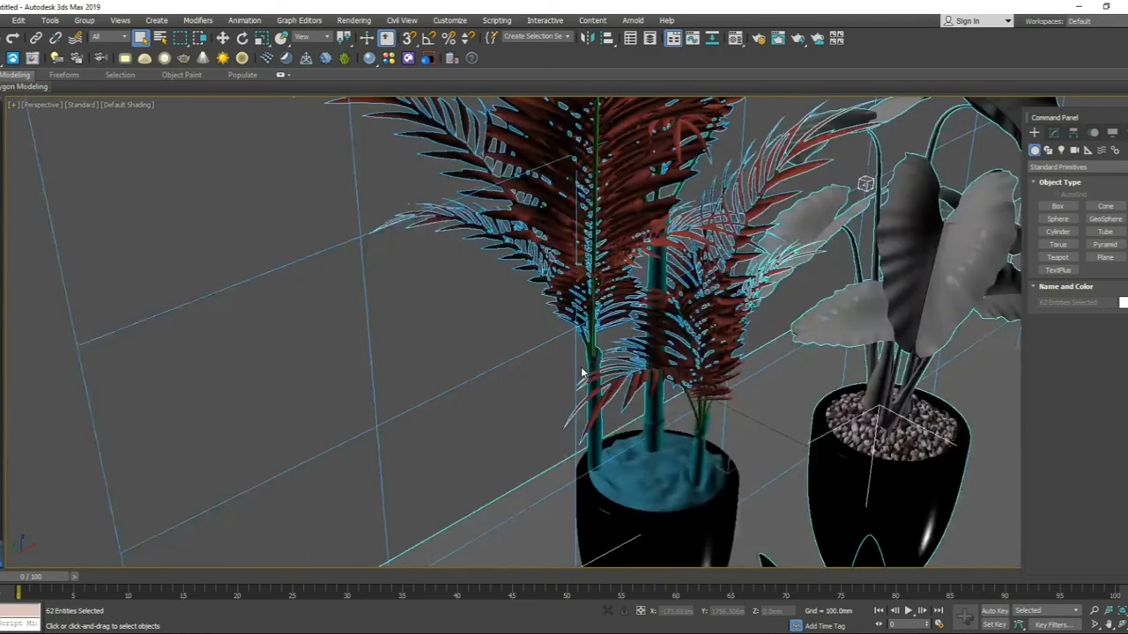
pyautogui.scroll(-4, 678, 376)
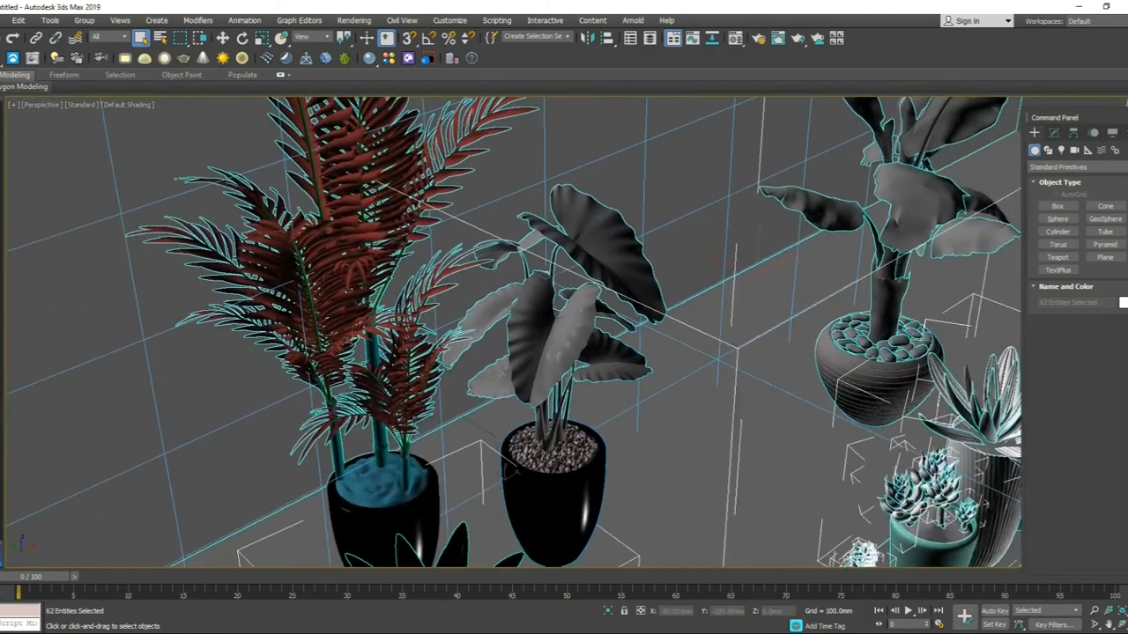
pyautogui.moveTo(569, 423); pyautogui.dragTo(493, 443, button='middle')
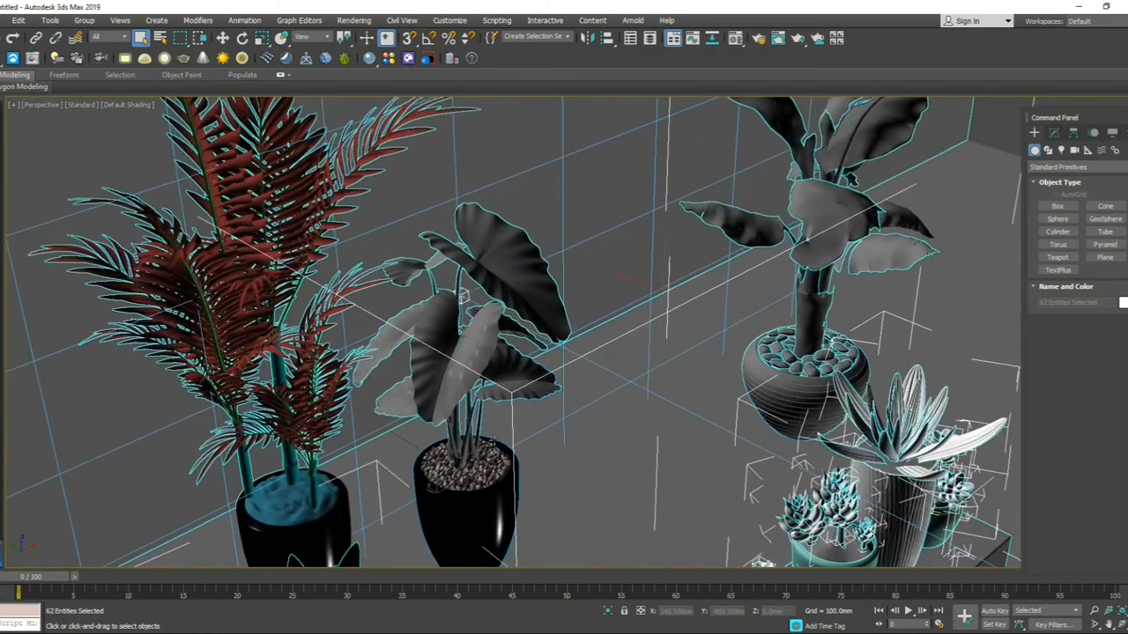
pyautogui.moveTo(727, 247); pyautogui.dragTo(676, 242, button='middle')
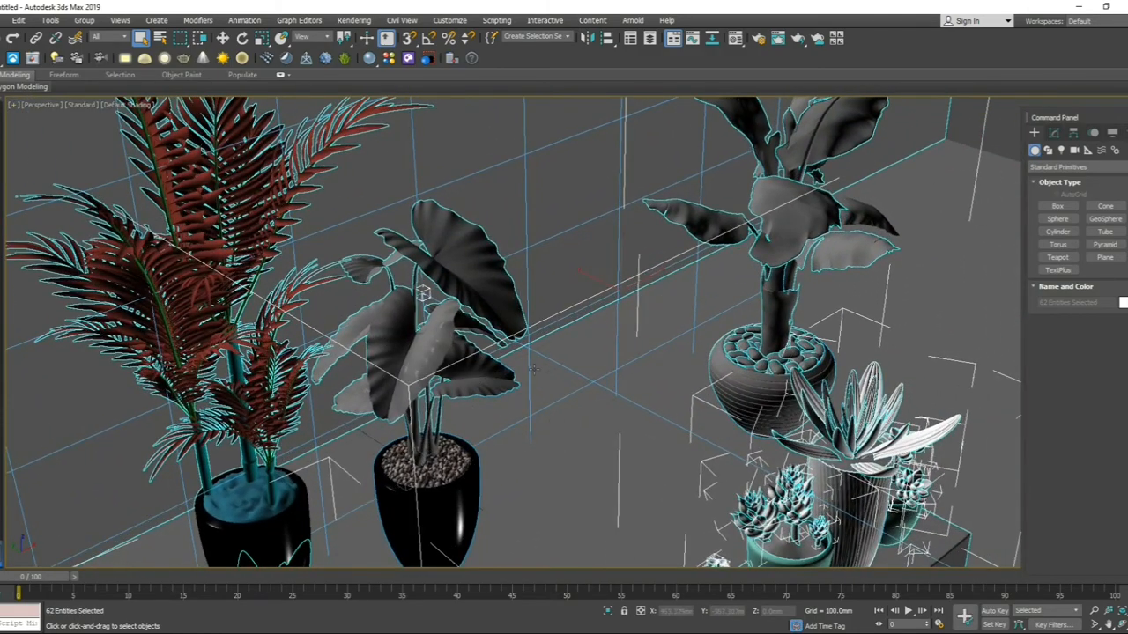
pyautogui.moveTo(538, 390); pyautogui.dragTo(495, 385, button='middle')
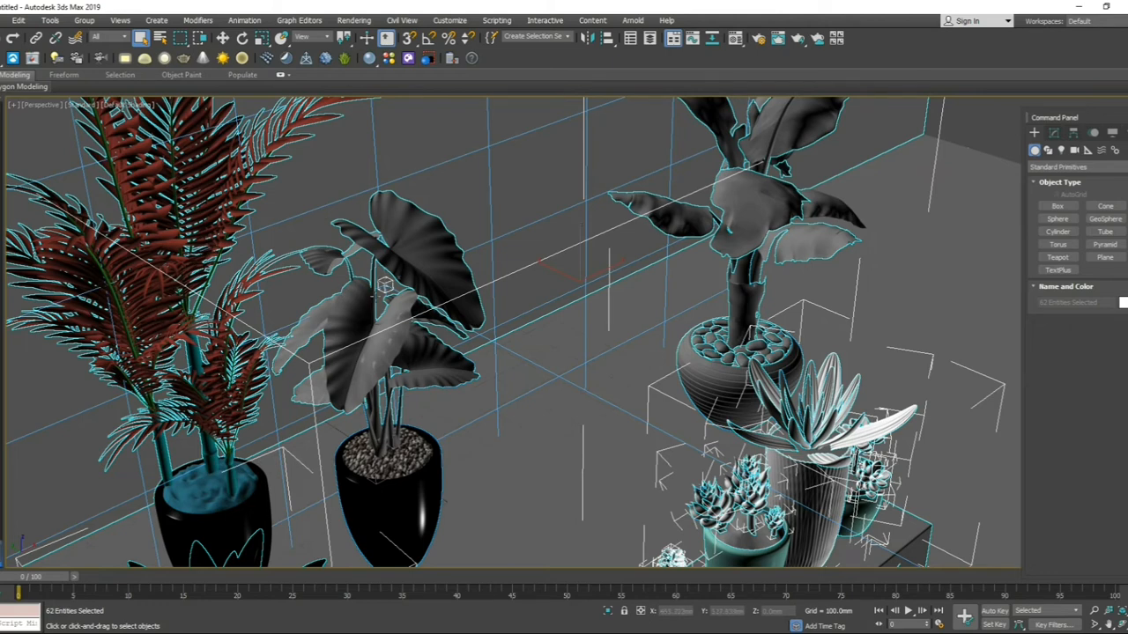
pyautogui.moveTo(374, 296); pyautogui.dragTo(364, 294, button='middle')
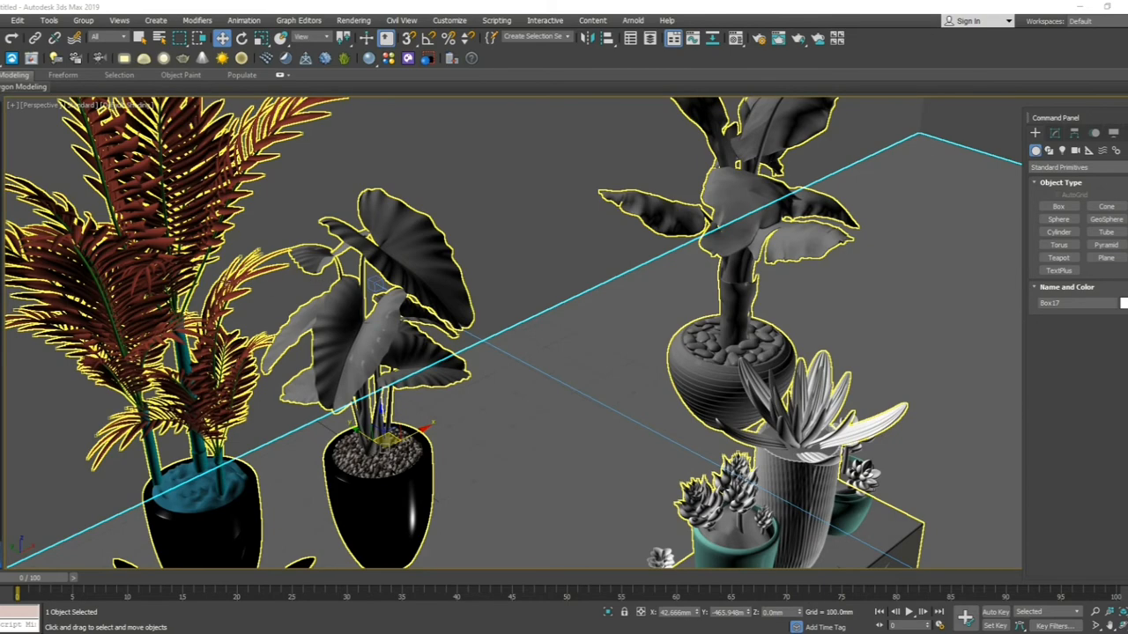
# Open Asset Tracking for the scene and enable the bitmap proxy system
pyautogui.click(332, 299)
pyautogui.hotkey('shift', 't')
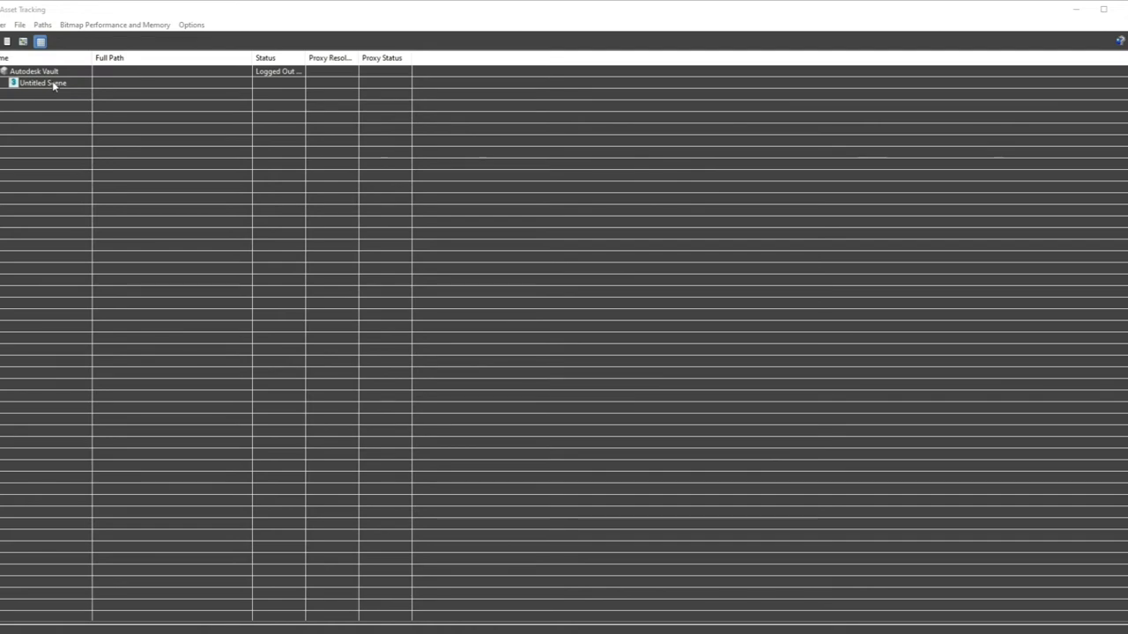
pyautogui.click(53, 84)
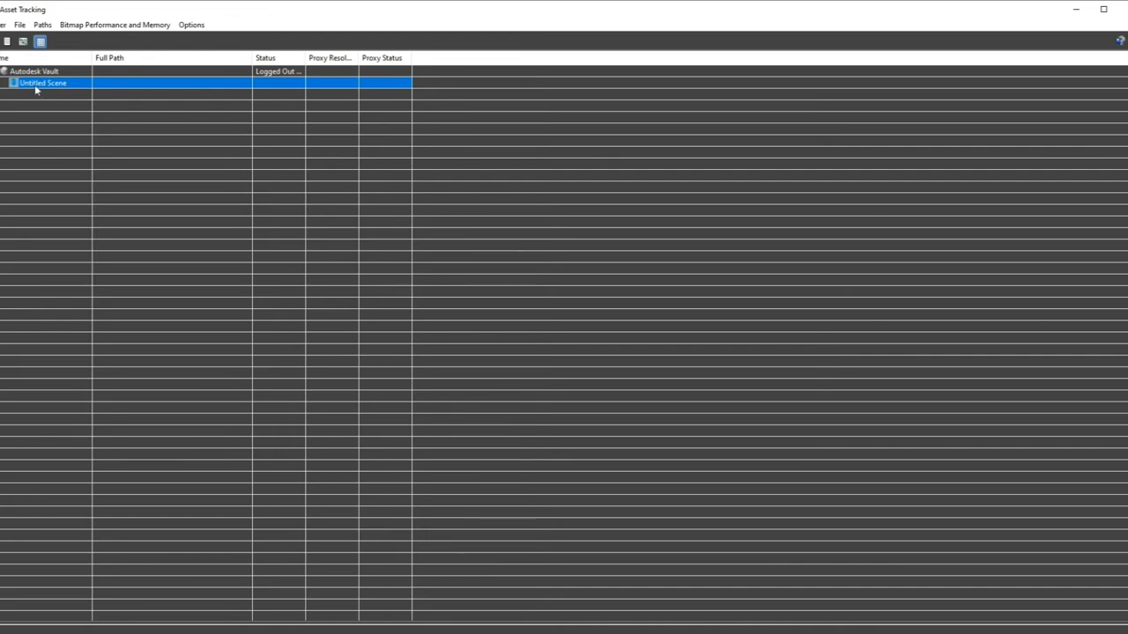
pyautogui.click(115, 27)
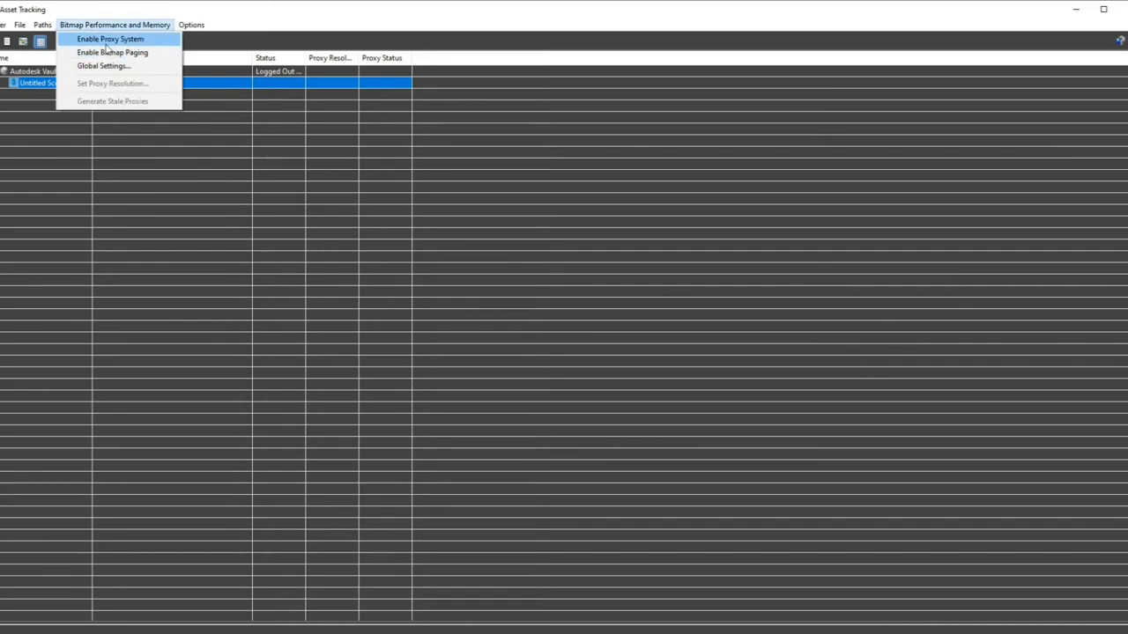
pyautogui.click(101, 40)
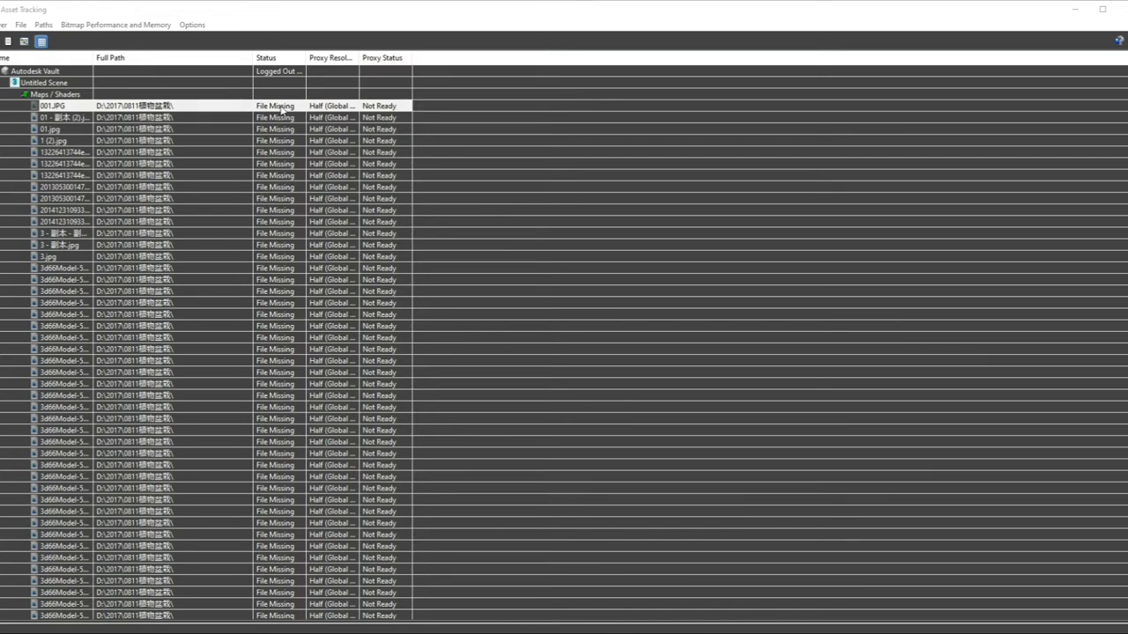
# Examine the status of the map files listed under Maps / Shaders in the untitled scene
pyautogui.click(285, 177)
pyautogui.click(278, 107)
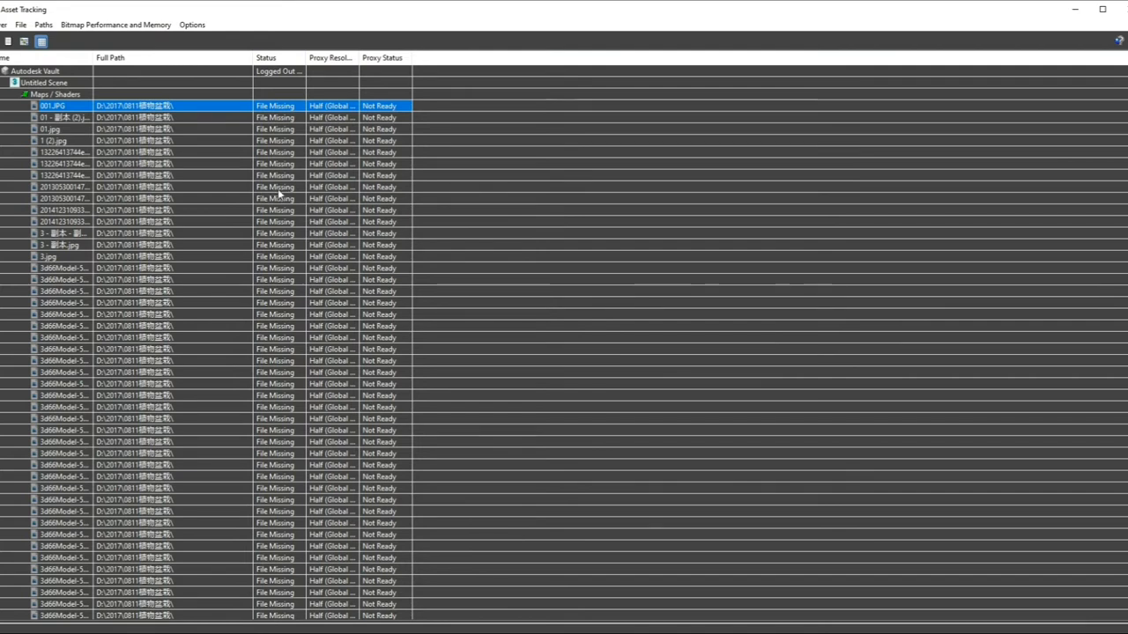
pyautogui.click(274, 140)
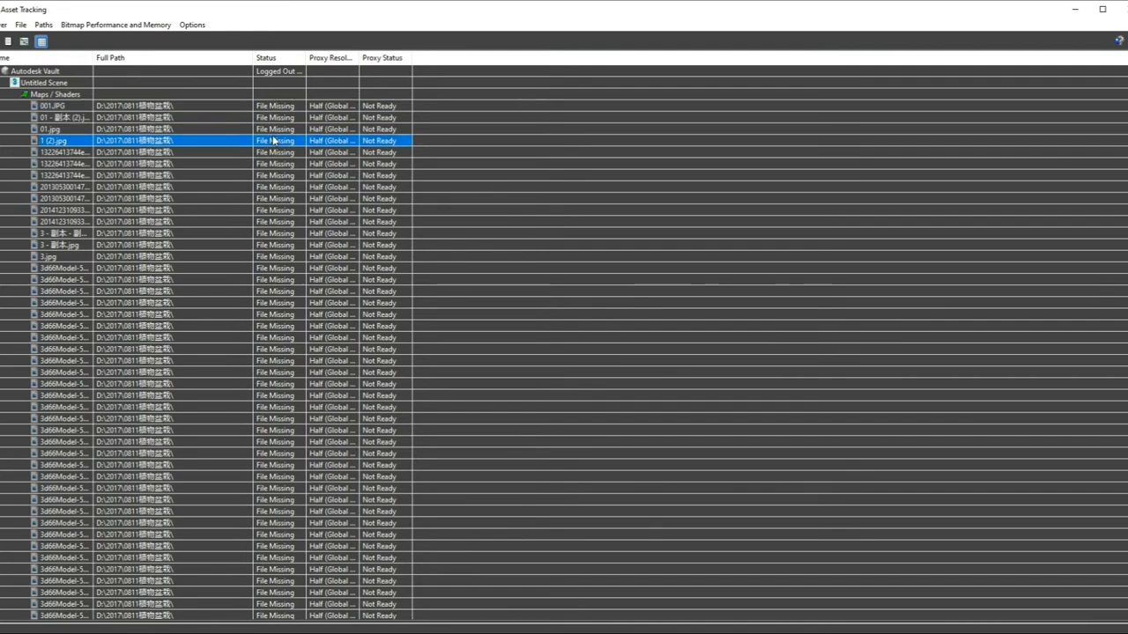
pyautogui.click(278, 95)
pyautogui.click(281, 106)
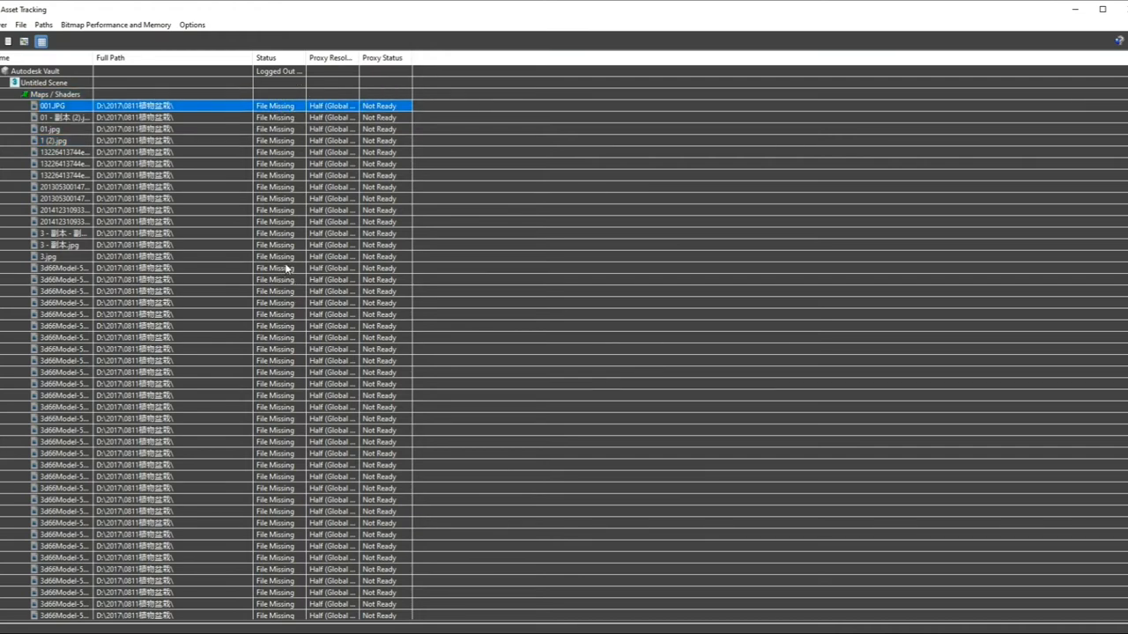
pyautogui.keyDown('shift'); pyautogui.click(272, 199); pyautogui.keyUp('shift')
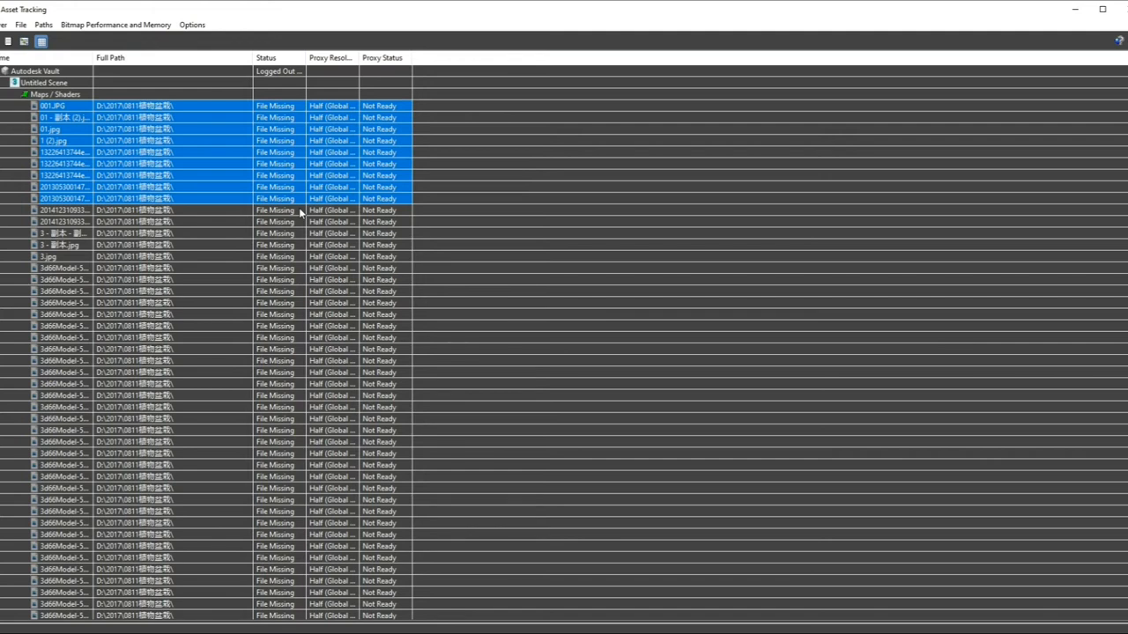
pyautogui.click(269, 247)
pyautogui.click(278, 271)
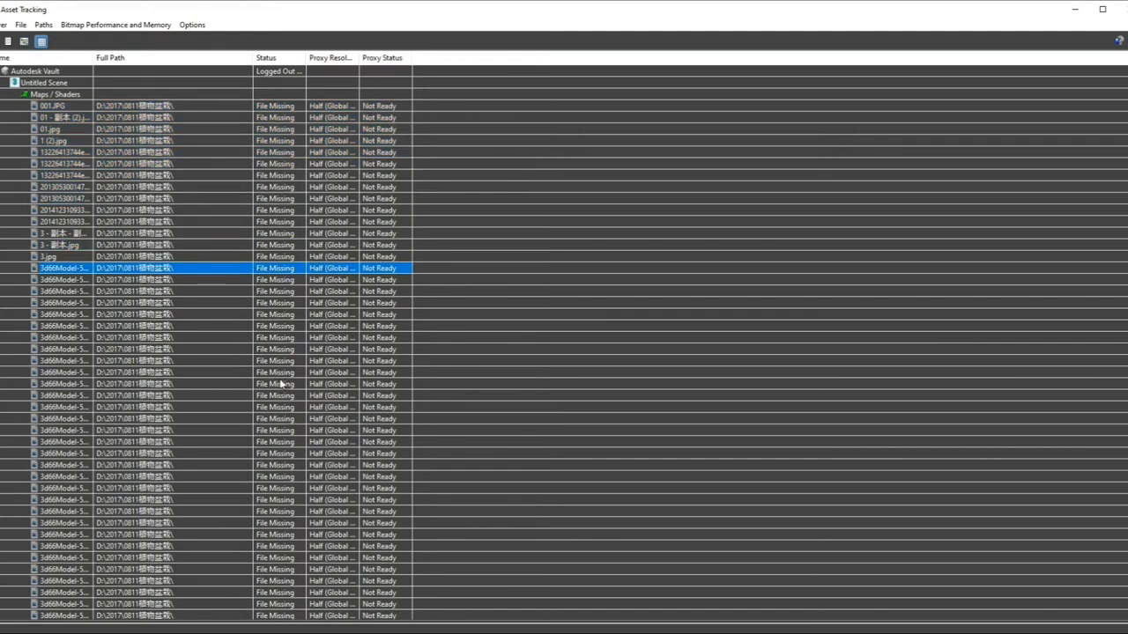
pyautogui.click(278, 361)
pyautogui.click(281, 328)
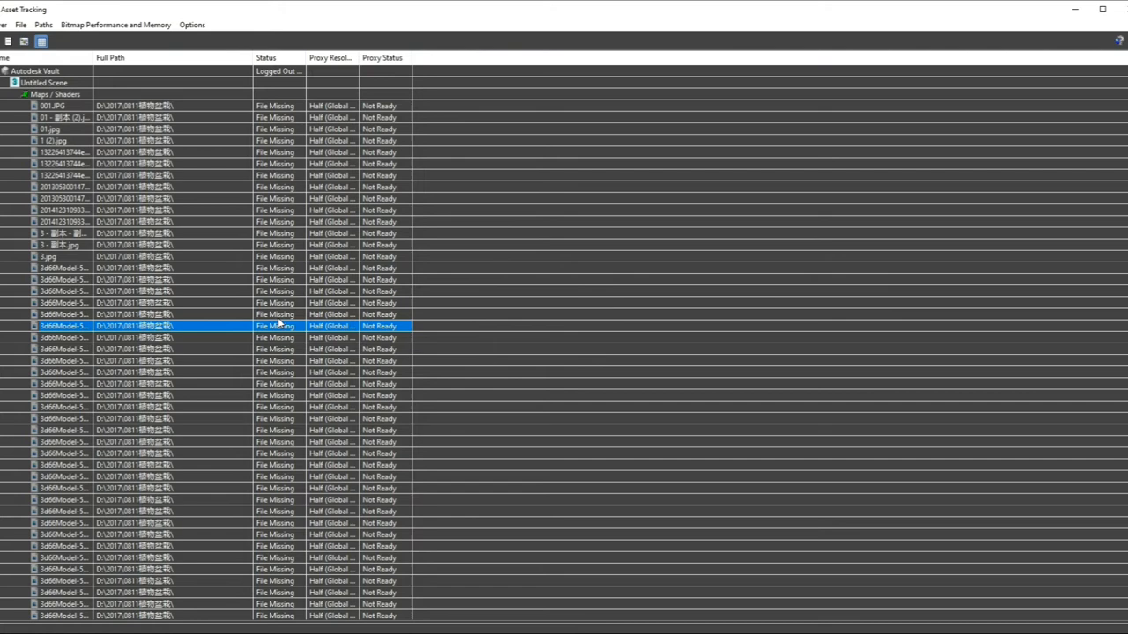
pyautogui.click(276, 268)
pyautogui.click(266, 304)
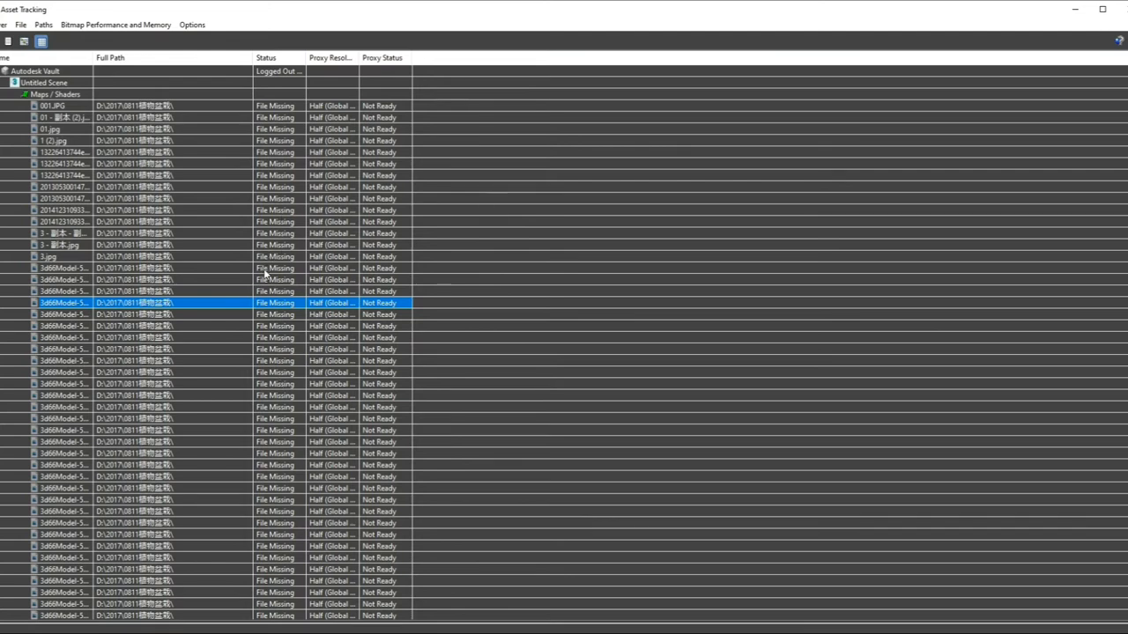
pyautogui.click(273, 326)
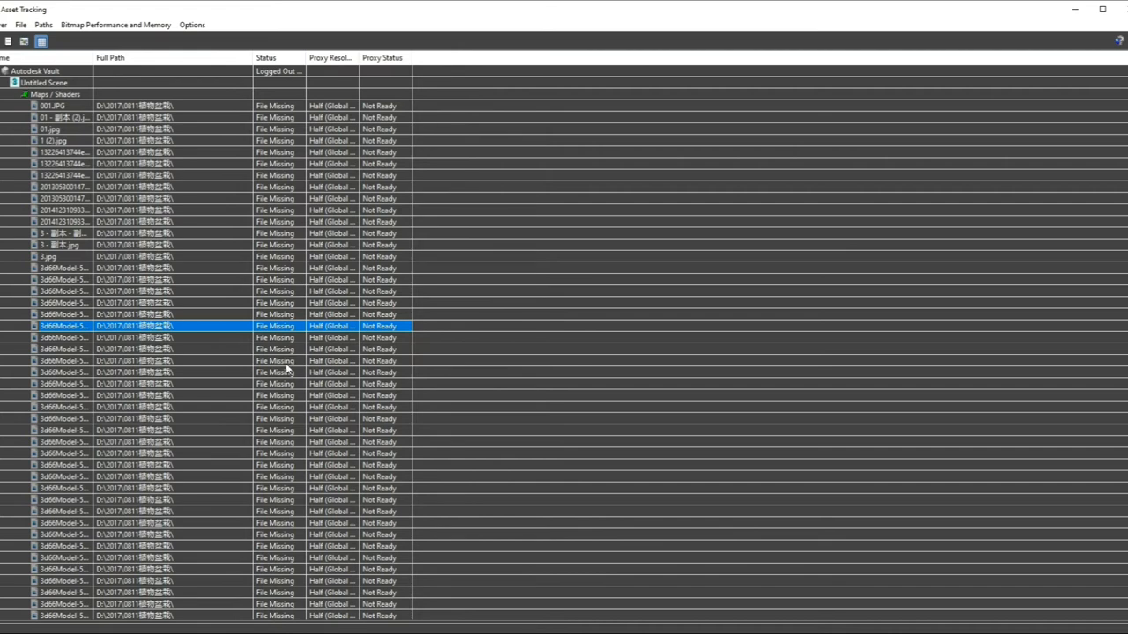
# Check individual map entries throughout the asset list for their file status and stored path
pyautogui.click(285, 362)
pyautogui.click(266, 384)
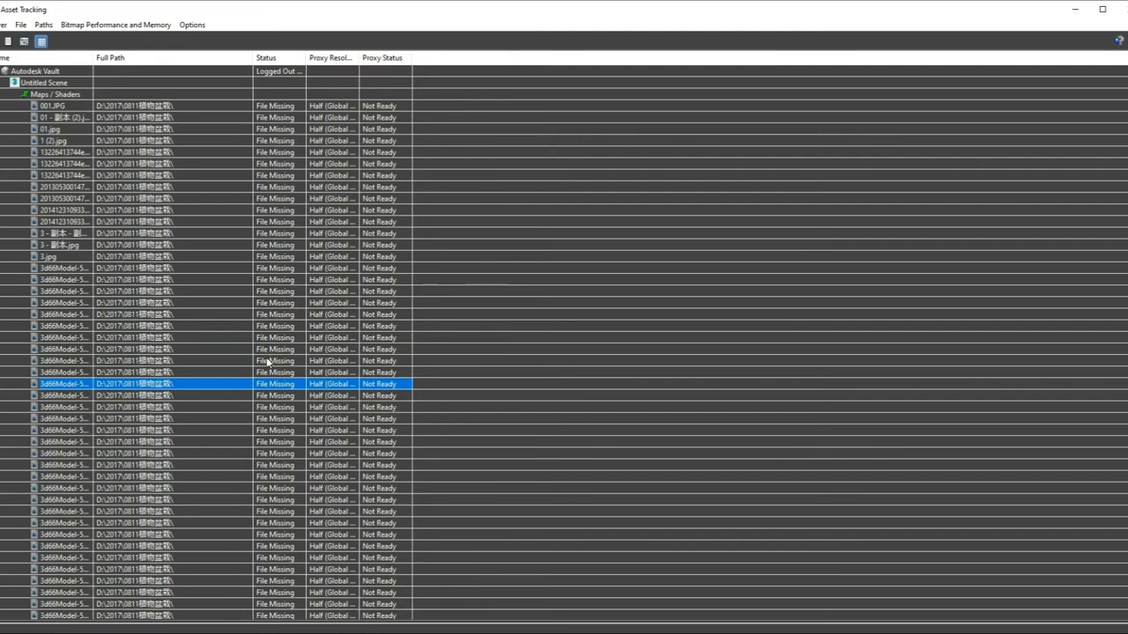
pyautogui.keyDown('ctrl'); pyautogui.click(266, 361); pyautogui.keyUp('ctrl')
pyautogui.keyDown('ctrl'); pyautogui.click(265, 325); pyautogui.keyUp('ctrl')
pyautogui.keyDown('ctrl'); pyautogui.click(264, 315); pyautogui.keyUp('ctrl')
pyautogui.keyDown('ctrl'); pyautogui.click(265, 280); pyautogui.keyUp('ctrl')
pyautogui.keyDown('ctrl'); pyautogui.click(263, 236); pyautogui.keyUp('ctrl')
pyautogui.keyDown('ctrl'); pyautogui.click(262, 189); pyautogui.keyUp('ctrl')
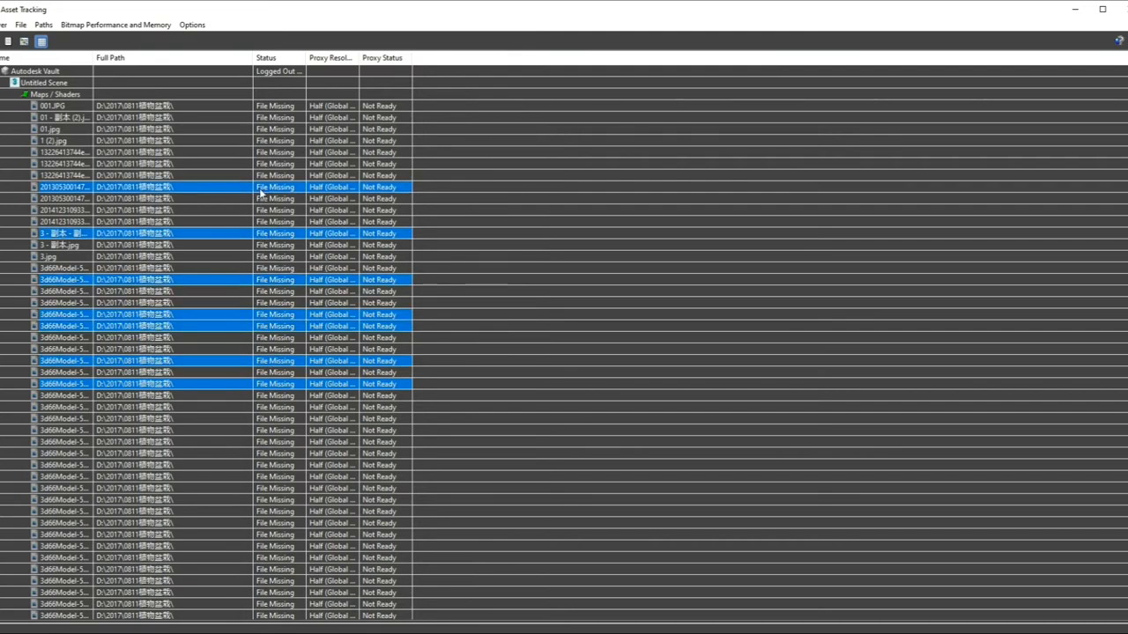
pyautogui.keyDown('ctrl'); pyautogui.click(269, 172); pyautogui.keyUp('ctrl')
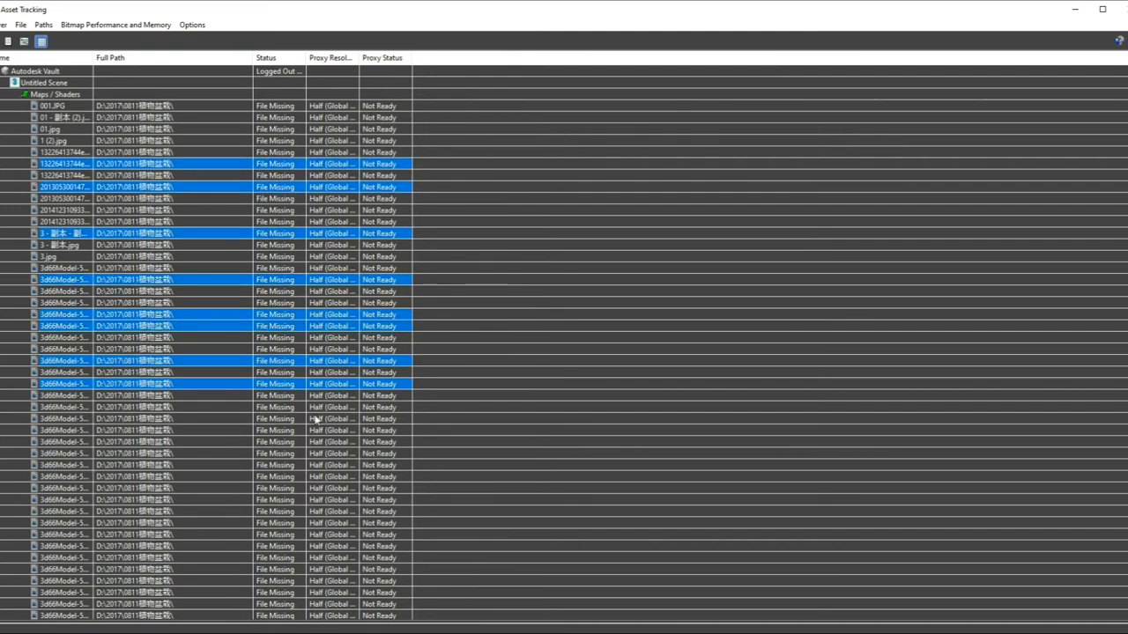
pyautogui.click(273, 420)
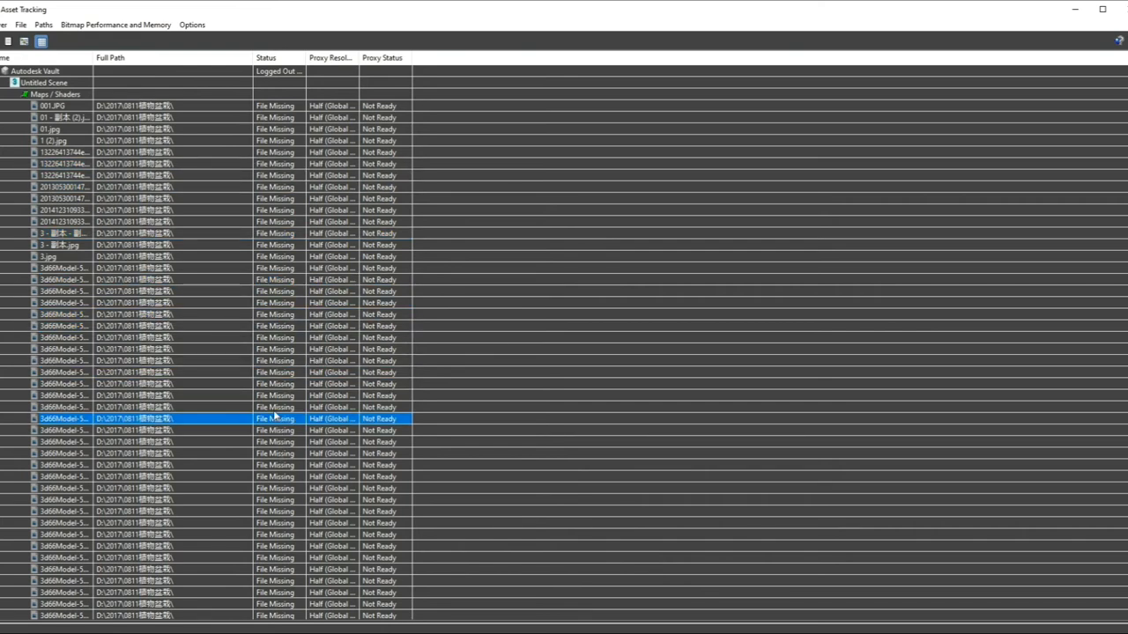
pyautogui.click(262, 339)
pyautogui.keyDown('ctrl'); pyautogui.click(282, 398); pyautogui.keyUp('ctrl')
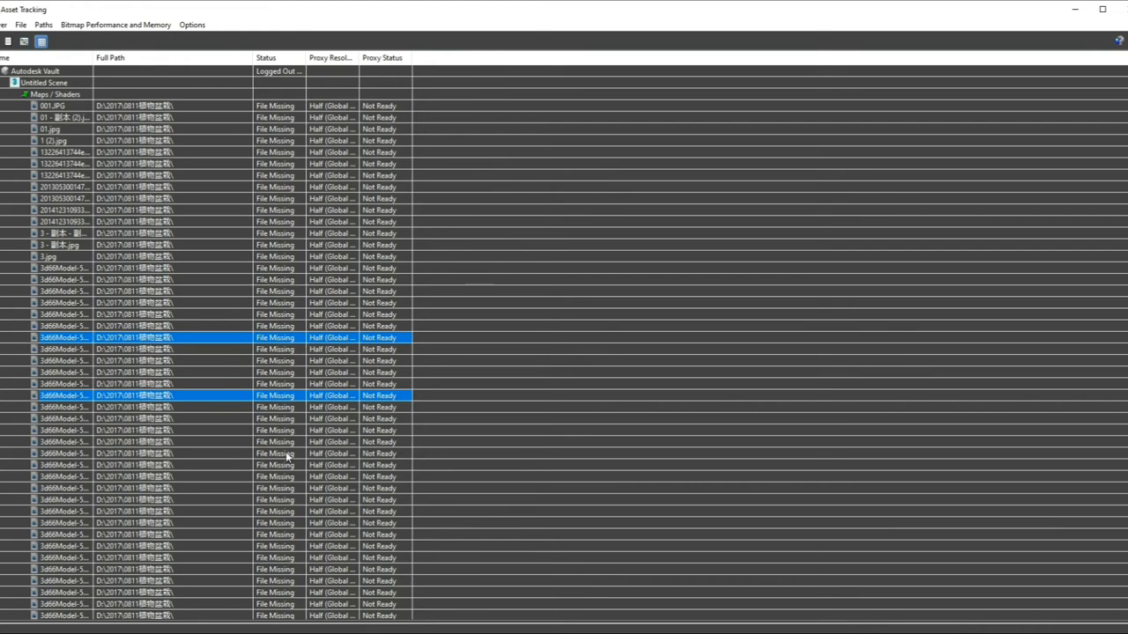
# Select every map file from 001.JPG to the end of the list and set their path to the plant model's map folder
pyautogui.click(280, 107)
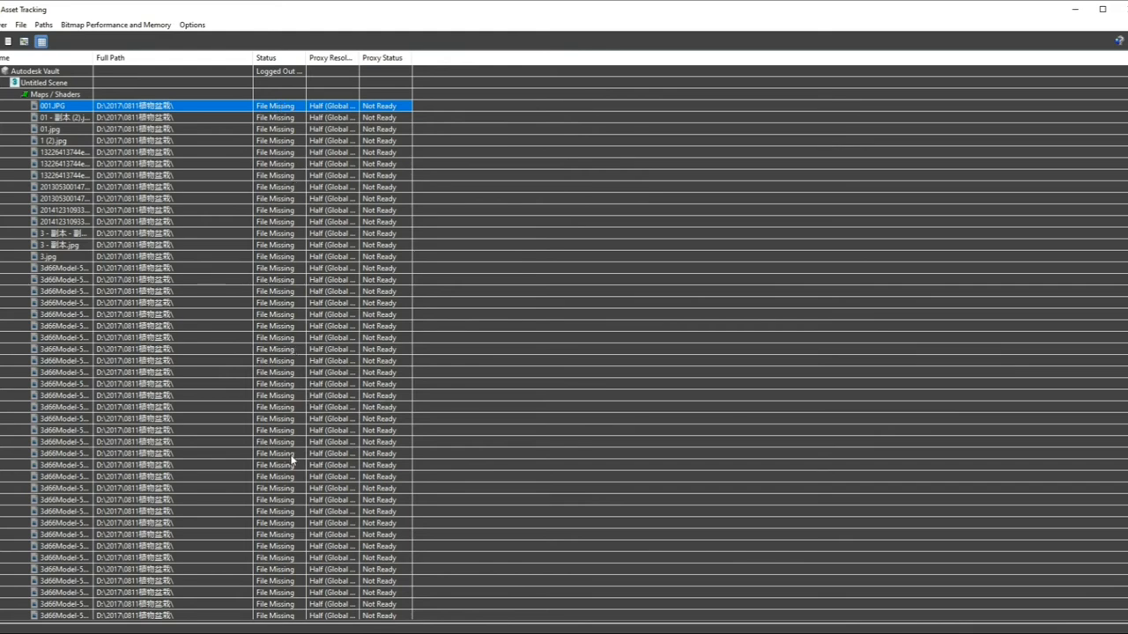
pyautogui.scroll(-5, 206, 343)
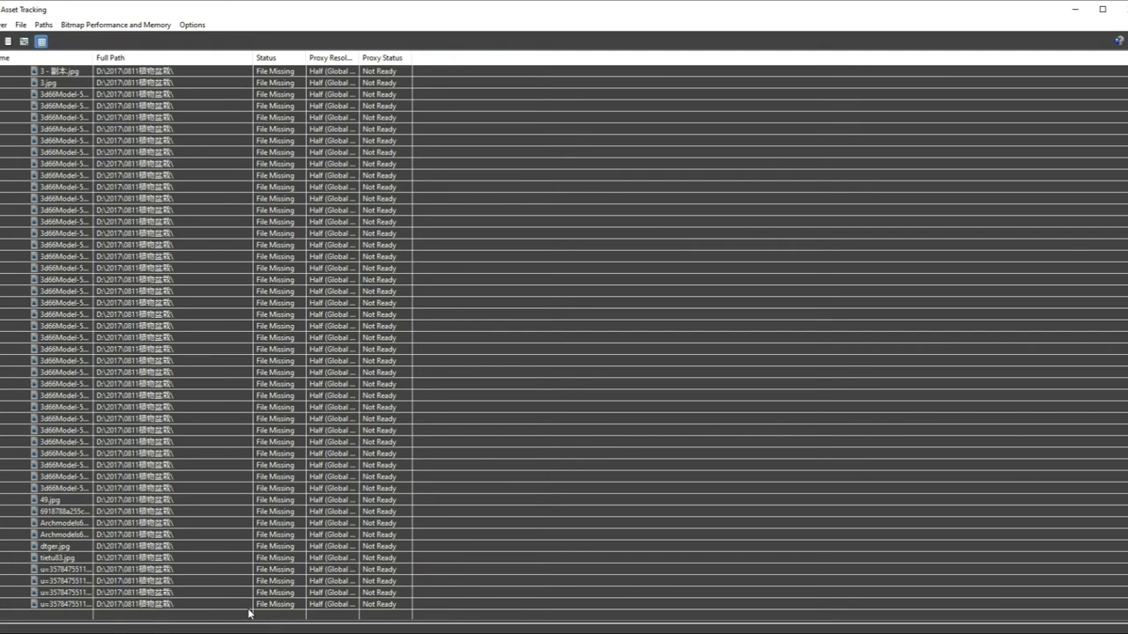
pyautogui.keyDown('shift'); pyautogui.click(283, 610); pyautogui.keyUp('shift')
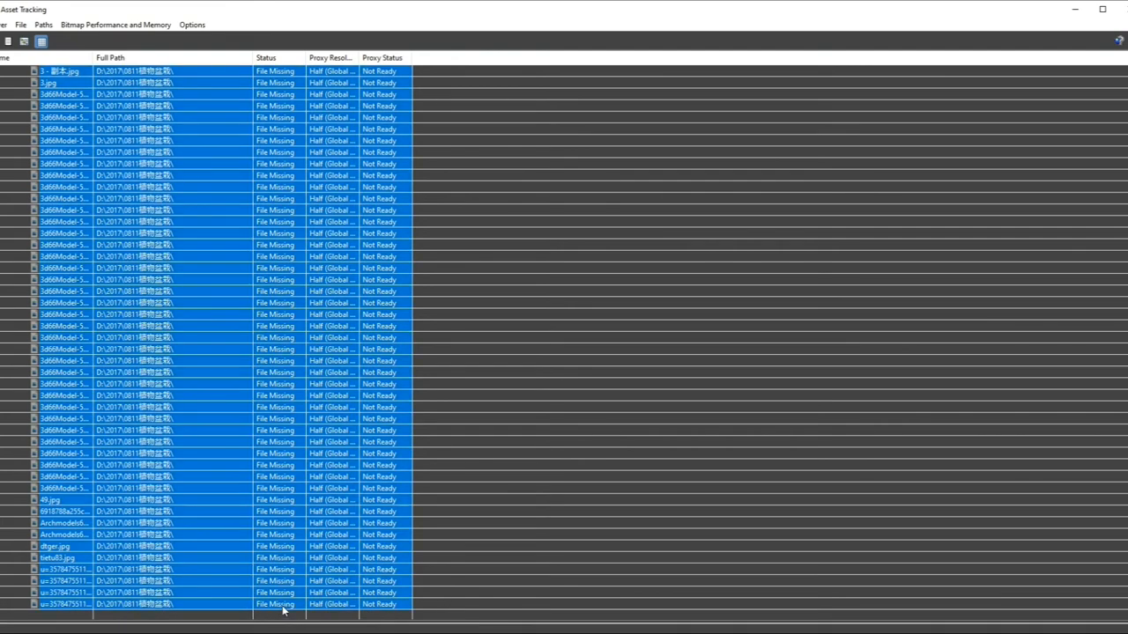
pyautogui.scroll(5, 273, 450)
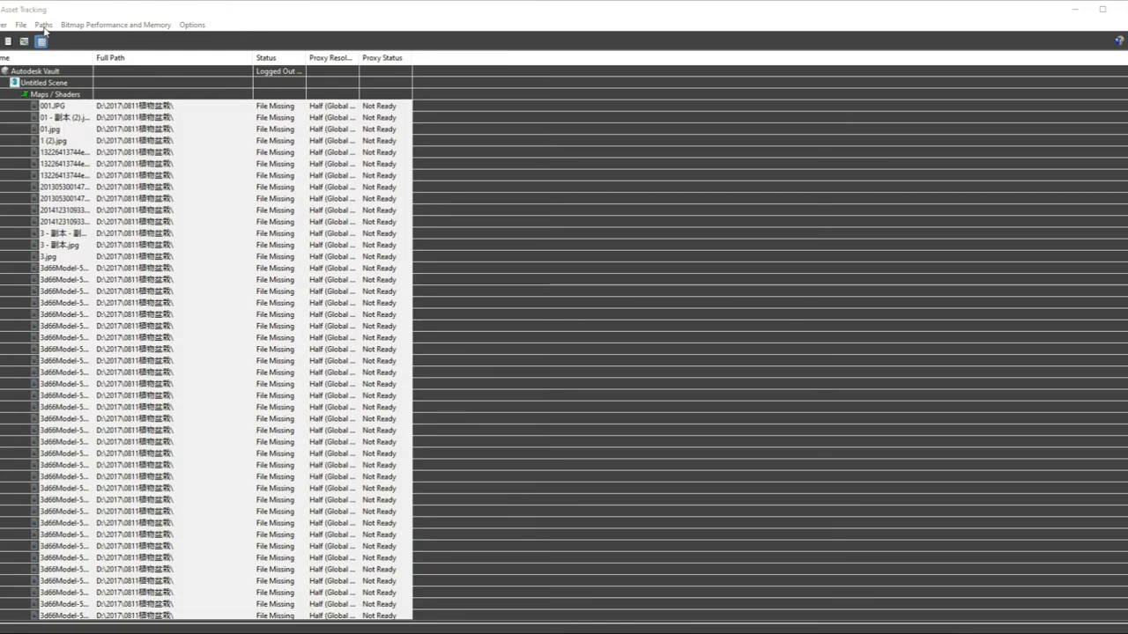
pyautogui.click(43, 26)
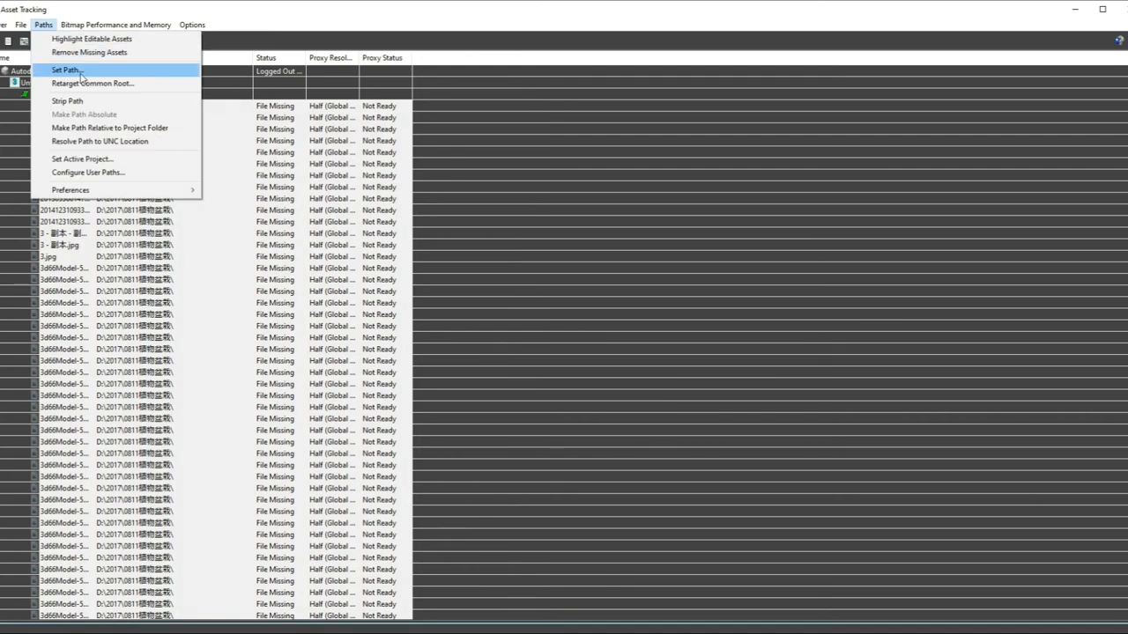
pyautogui.click(75, 75)
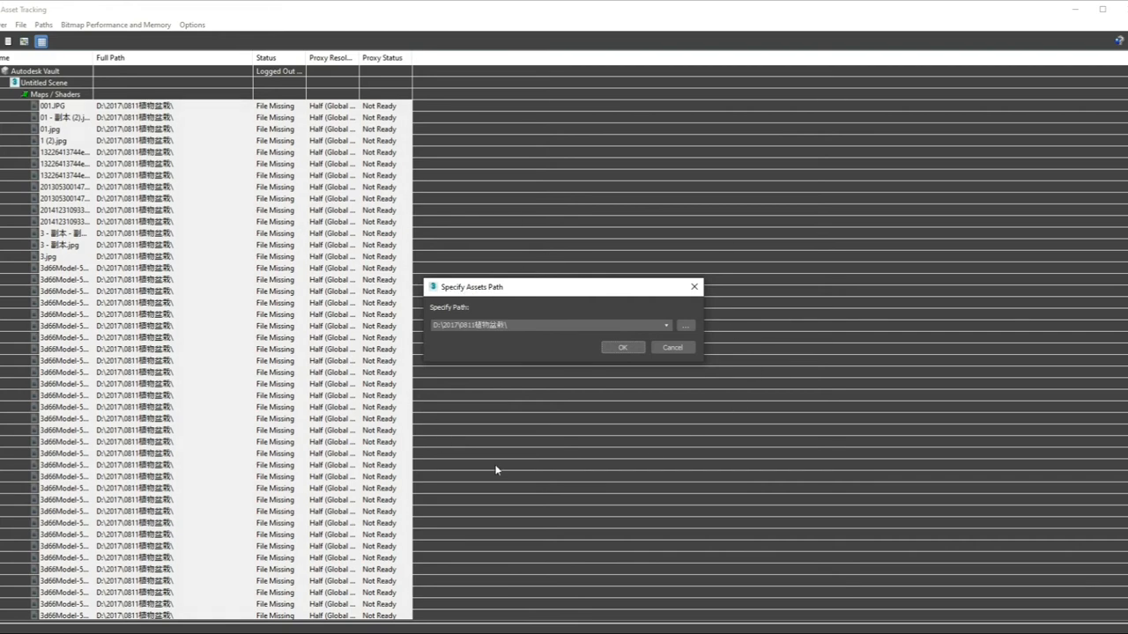
pyautogui.click(687, 325)
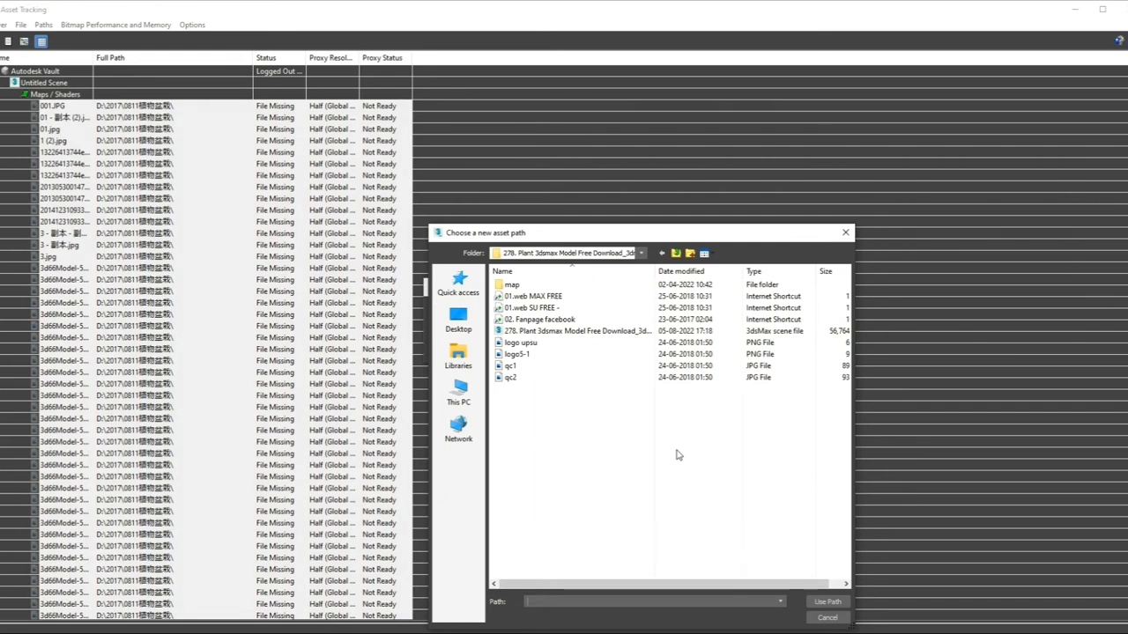
pyautogui.hotkey('ctrl', 'v')
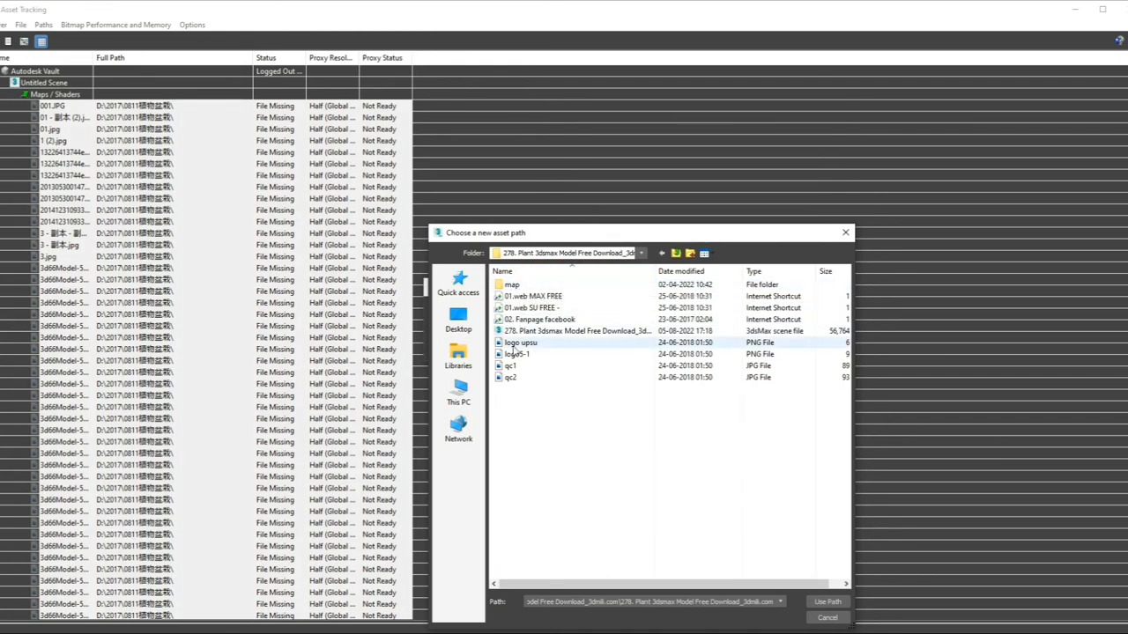
pyautogui.doubleClick(520, 287)
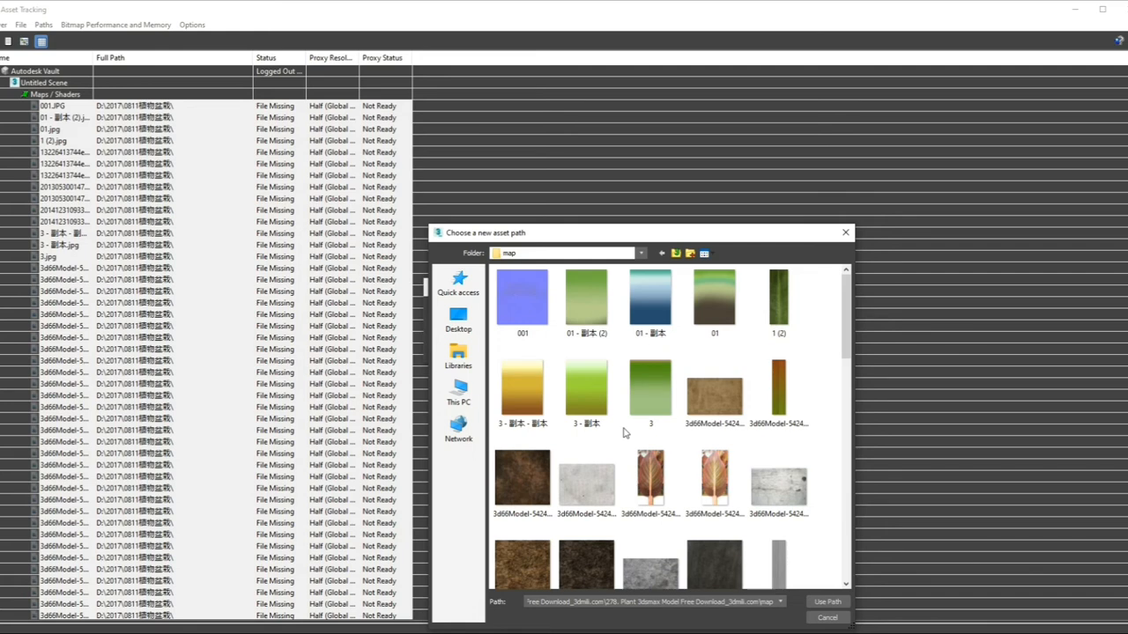
pyautogui.scroll(-1, 624, 431)
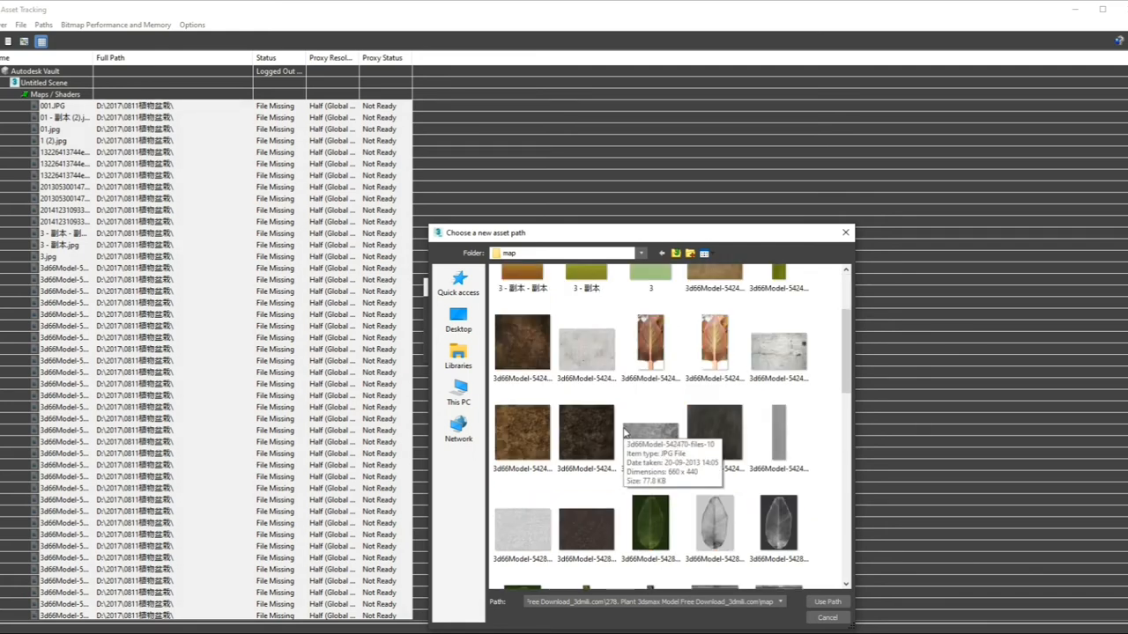
pyautogui.scroll(-3, 624, 432)
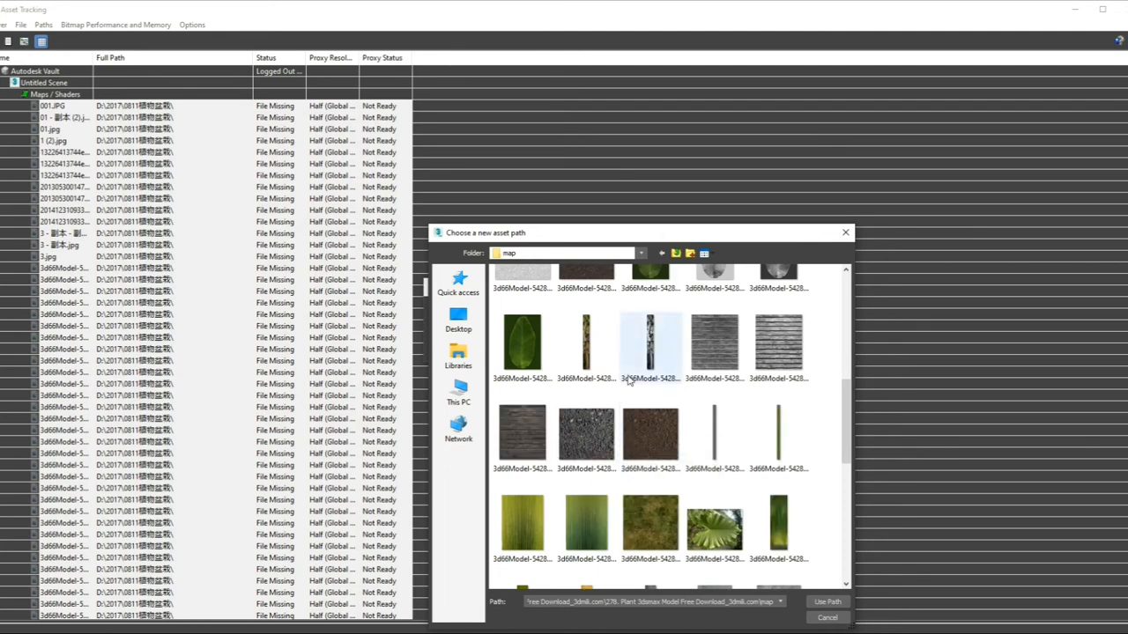
pyautogui.click(828, 602)
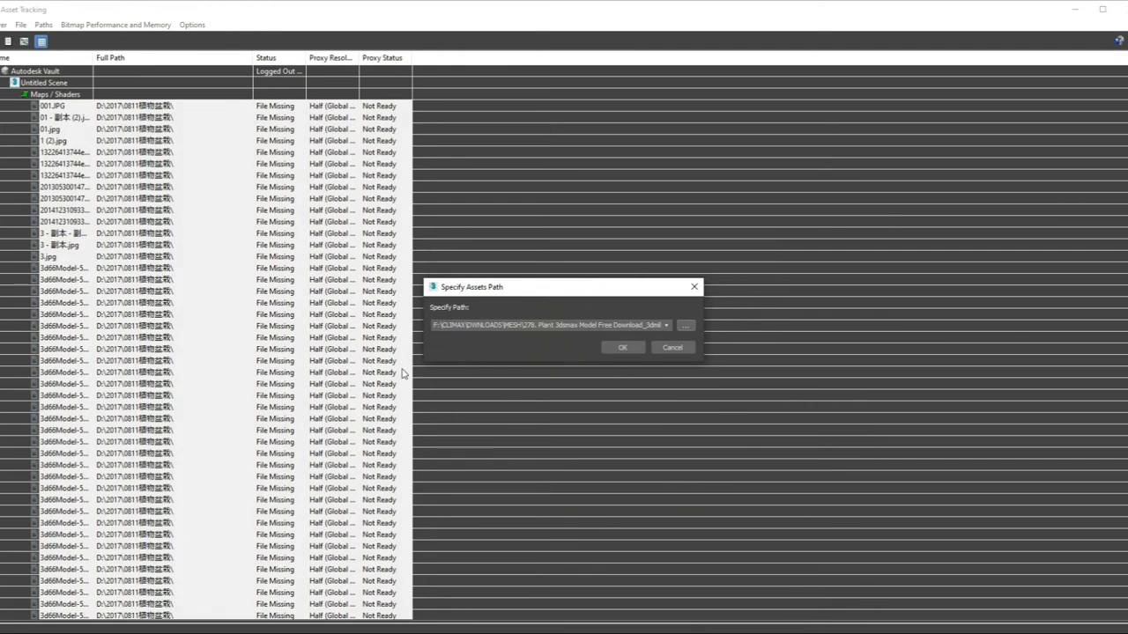
pyautogui.click(625, 348)
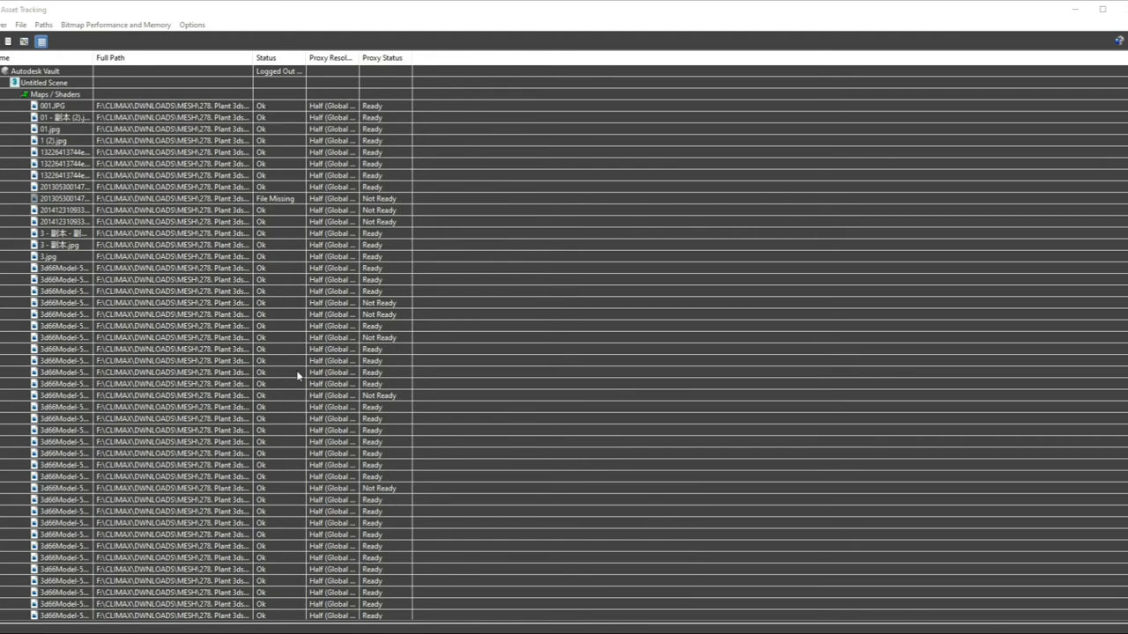
# Review the file status of all repathed maps through the end of the asset list
pyautogui.scroll(-1, 267, 434)
pyautogui.scroll(1, 257, 445)
pyautogui.scroll(-5, 287, 500)
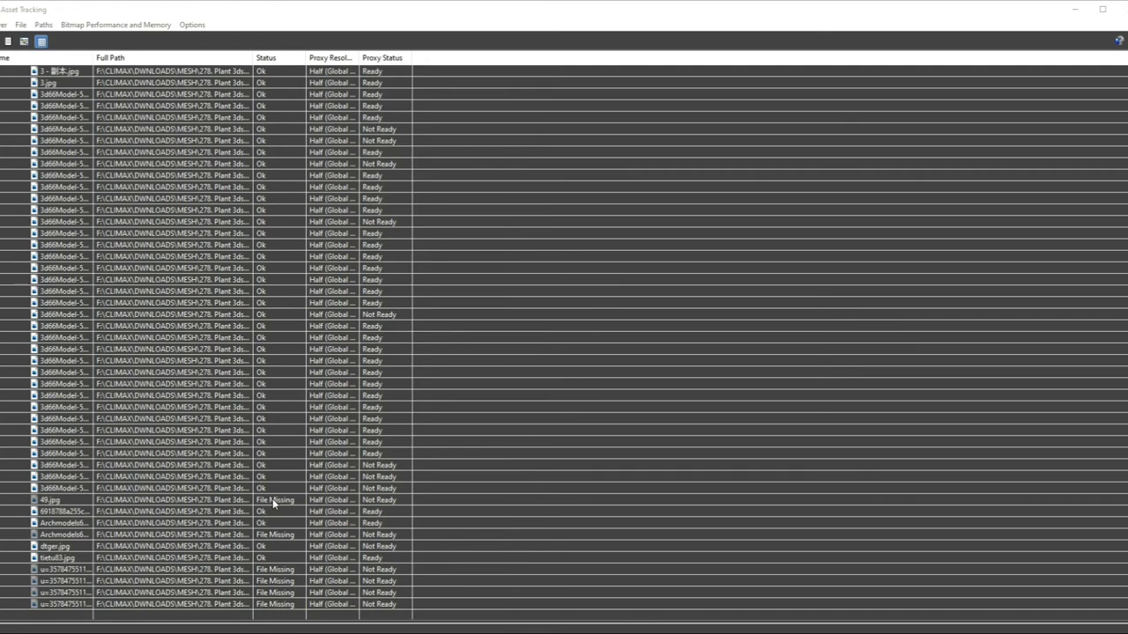
pyautogui.scroll(5, 301, 490)
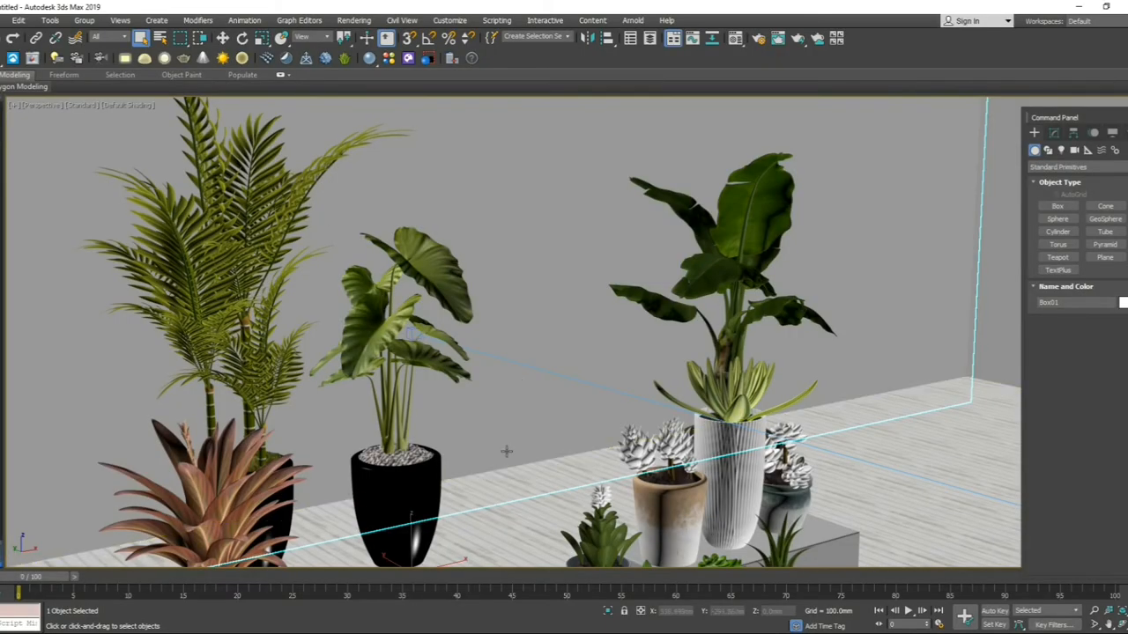
# Inspect the textures on the potted plants and floor in the perspective view
pyautogui.scroll(-3, 491, 397)
pyautogui.scroll(5, 491, 397)
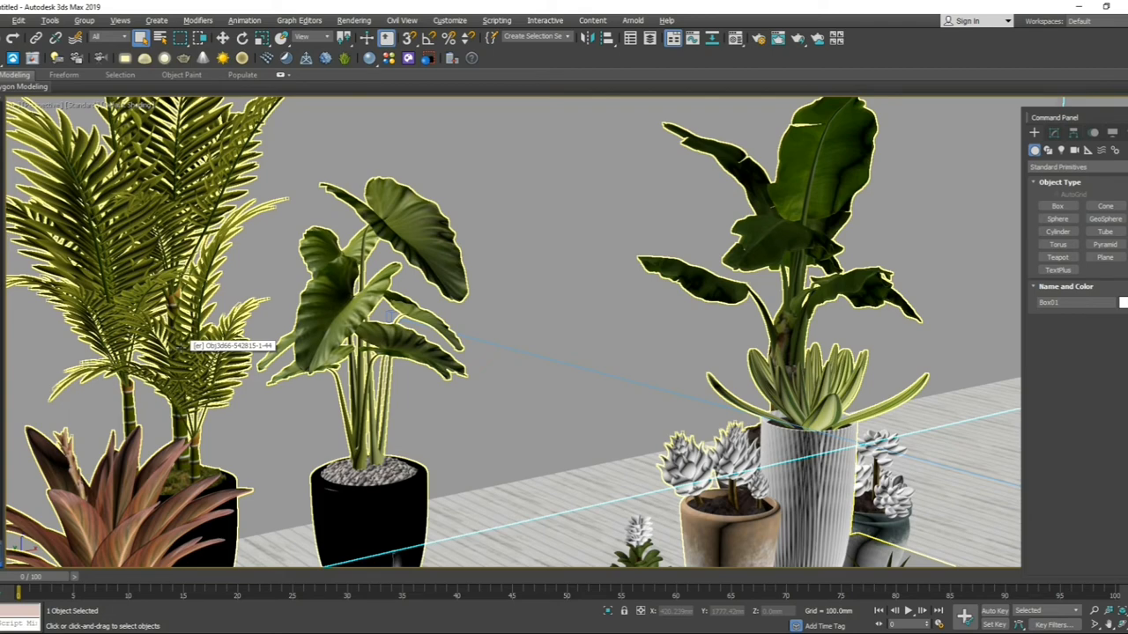
pyautogui.scroll(-2, 192, 344)
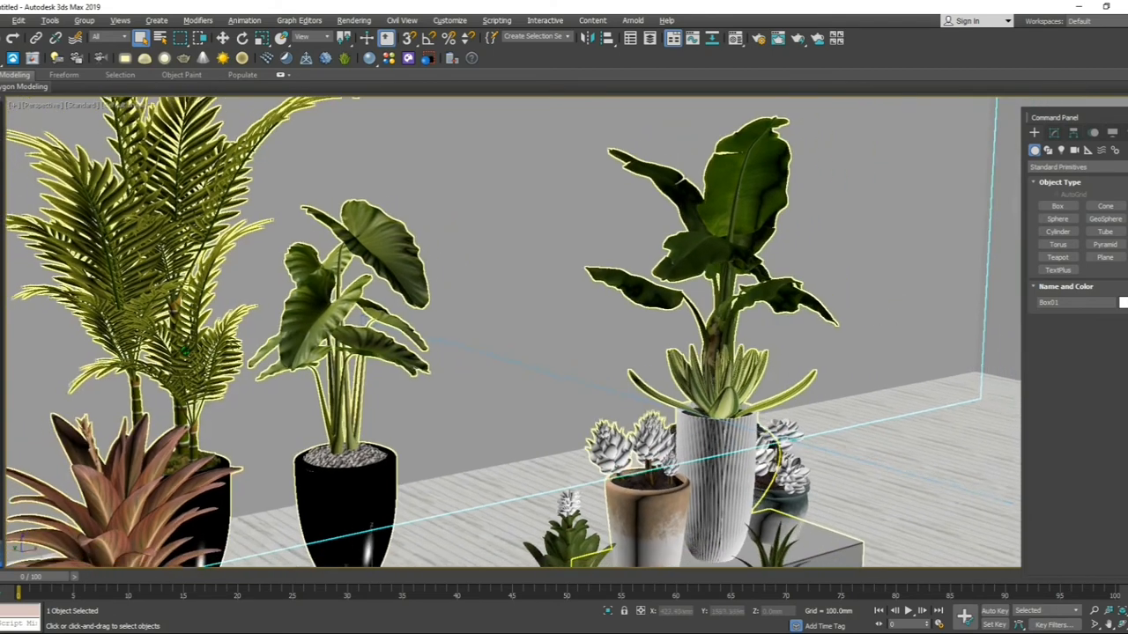
pyautogui.scroll(-1, 185, 350)
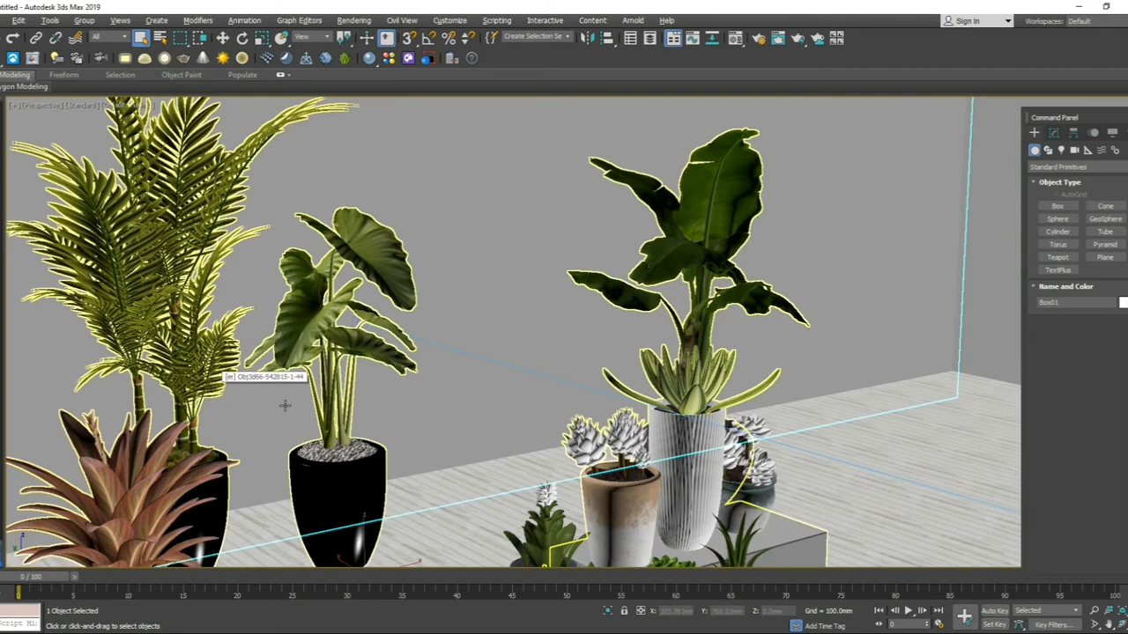
pyautogui.scroll(2, 326, 397)
pyautogui.scroll(-1, 334, 390)
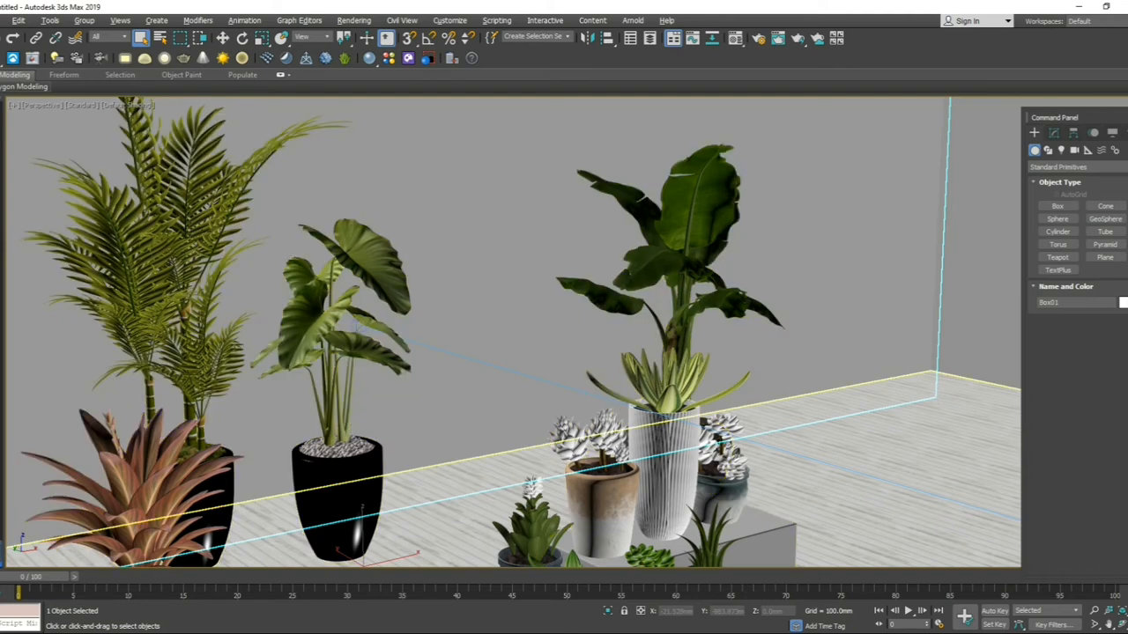
pyautogui.moveTo(258, 568); pyautogui.dragTo(385, 550, button='middle')
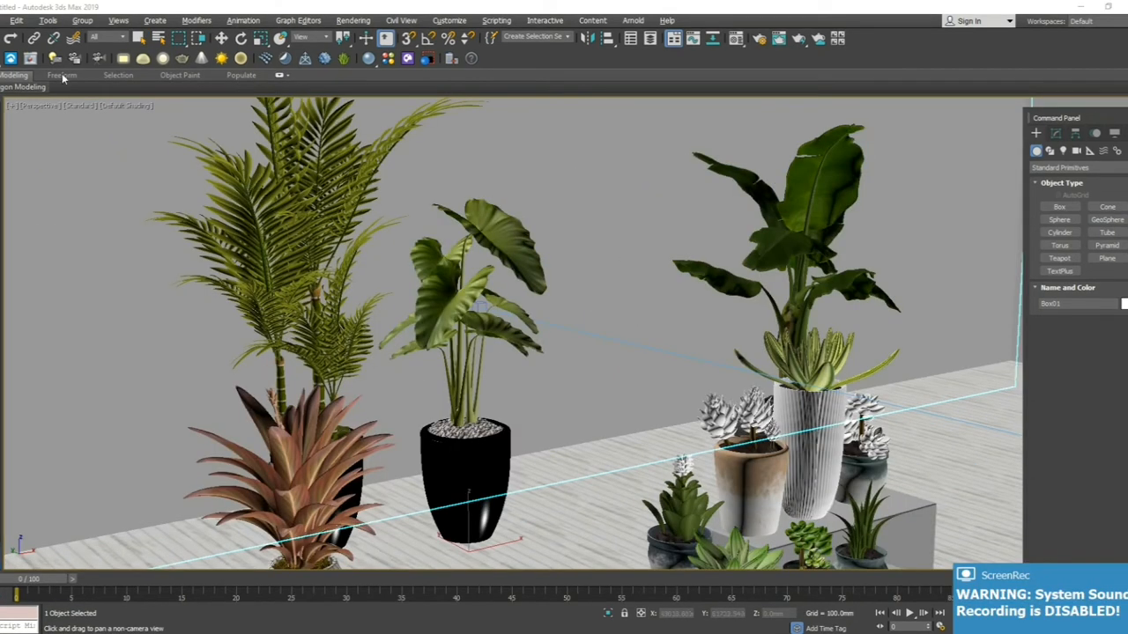
# Render the scene with V-Ray and choose the MATERIAL MISSING folder inside Vedios as the save location for the image
pyautogui.hotkey('shift', 'q')
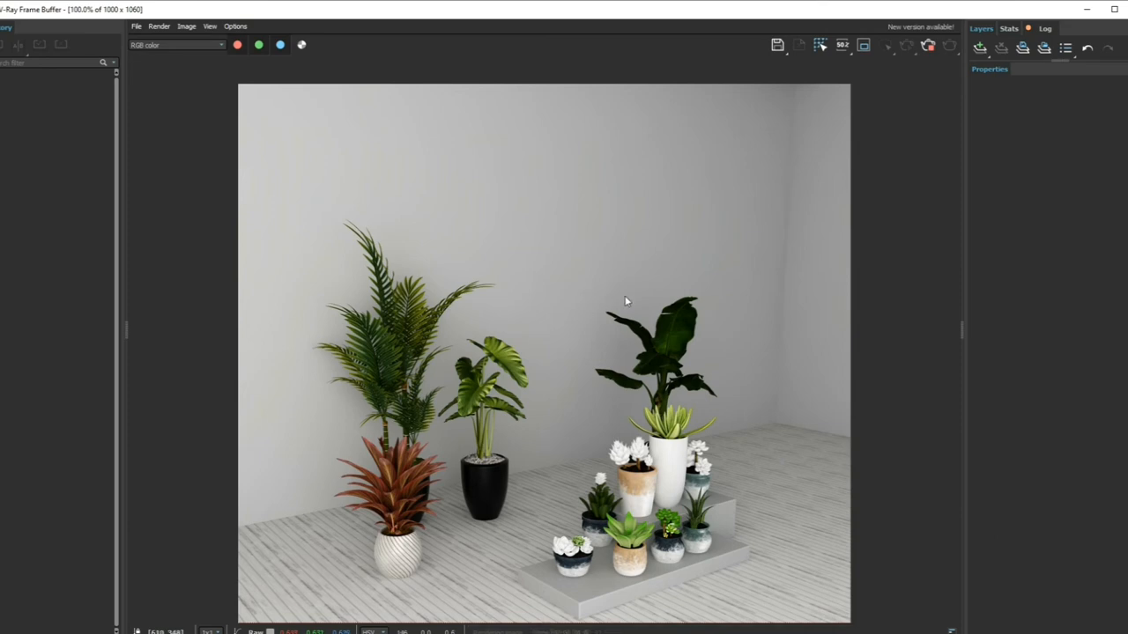
pyautogui.click(777, 45)
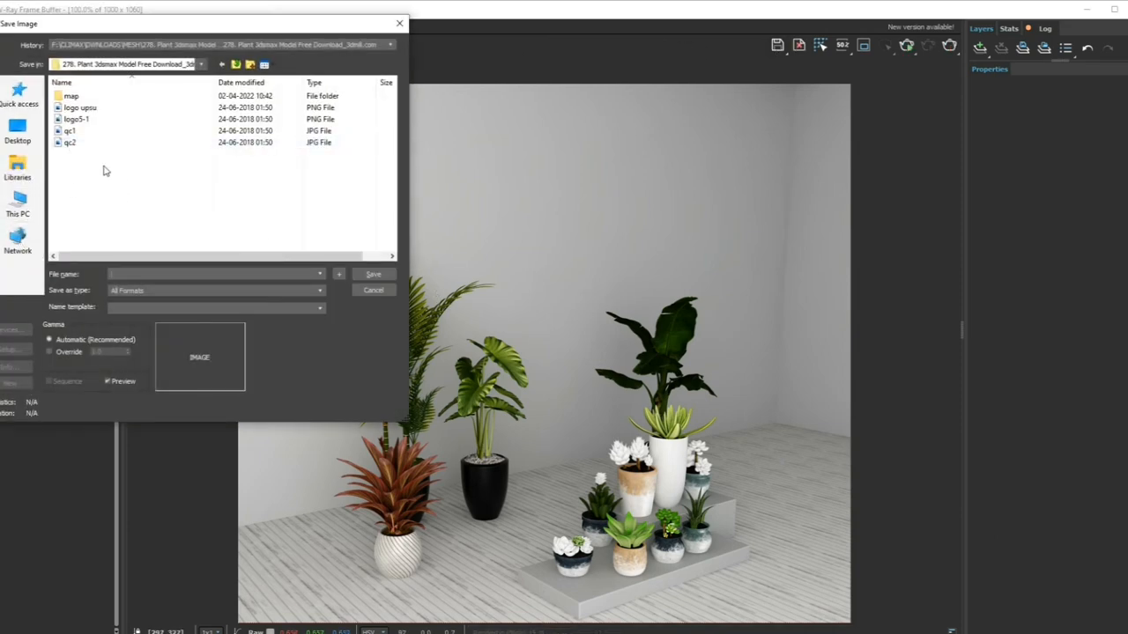
pyautogui.click(17, 205)
pyautogui.doubleClick(255, 233)
pyautogui.scroll(1, 101, 187)
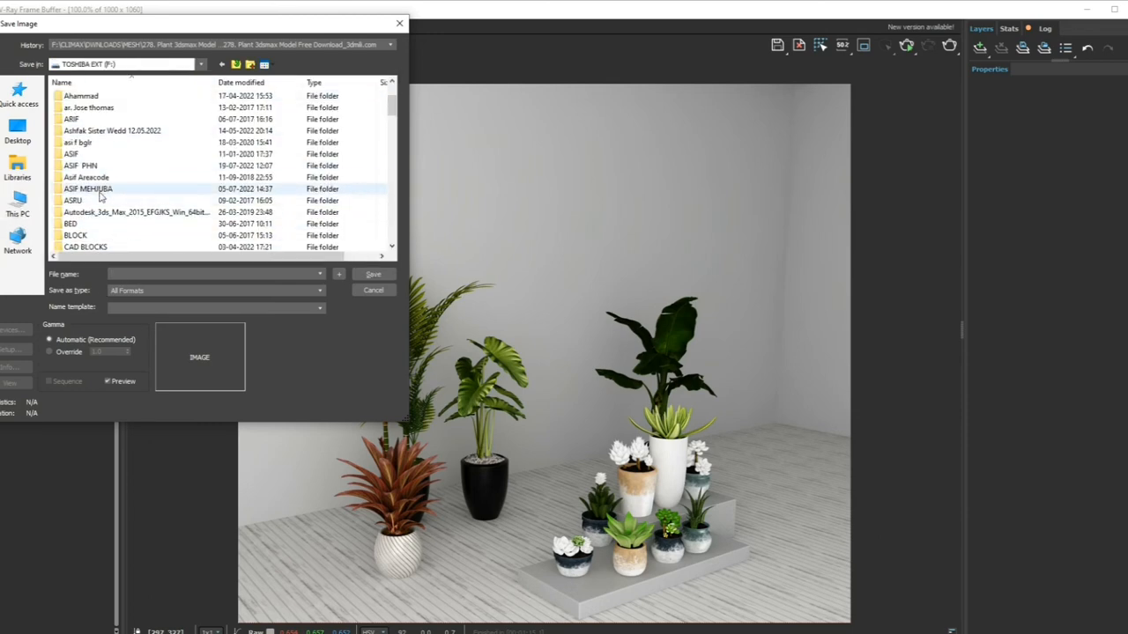
pyautogui.doubleClick(97, 166)
pyautogui.doubleClick(86, 155)
pyautogui.click(98, 99)
pyautogui.doubleClick(98, 100)
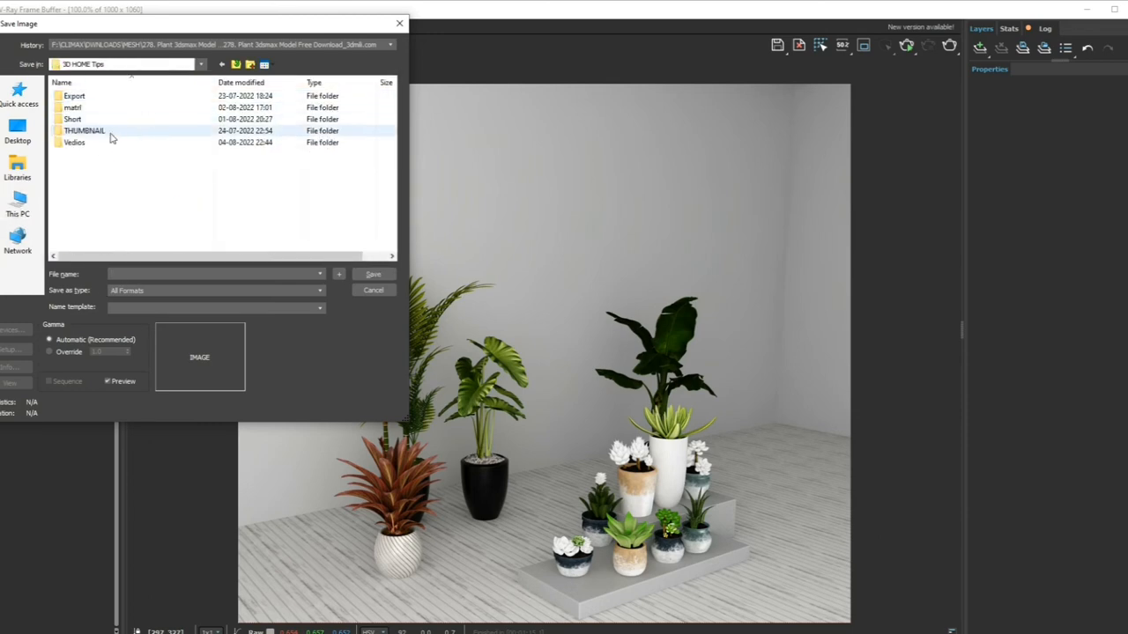
pyautogui.doubleClick(110, 133)
pyautogui.click(236, 66)
pyautogui.doubleClick(87, 144)
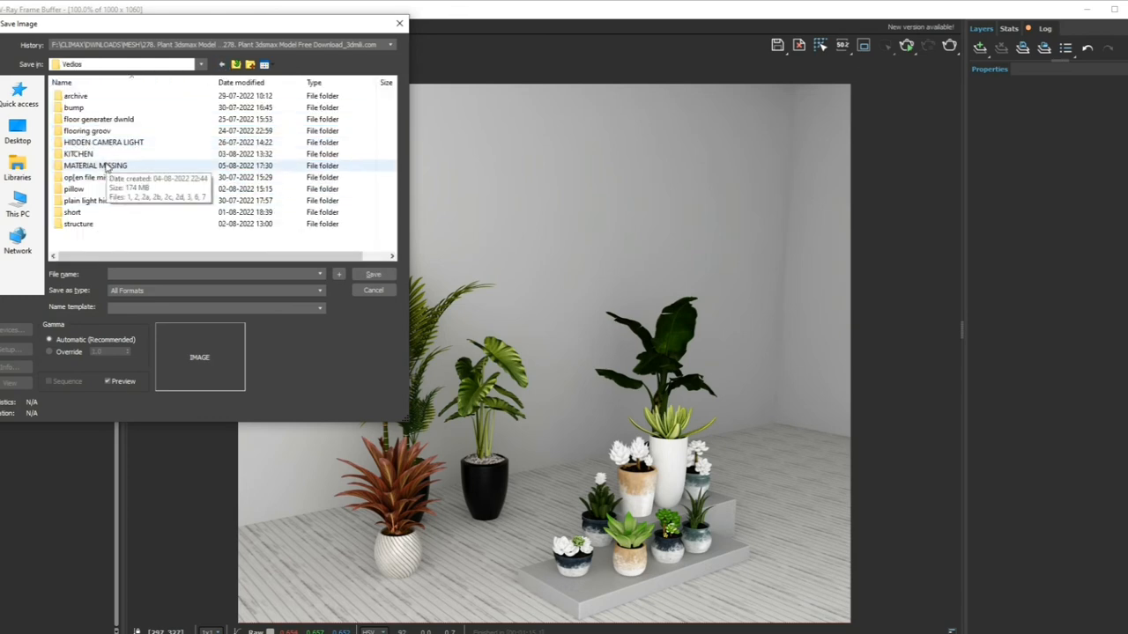
pyautogui.doubleClick(103, 164)
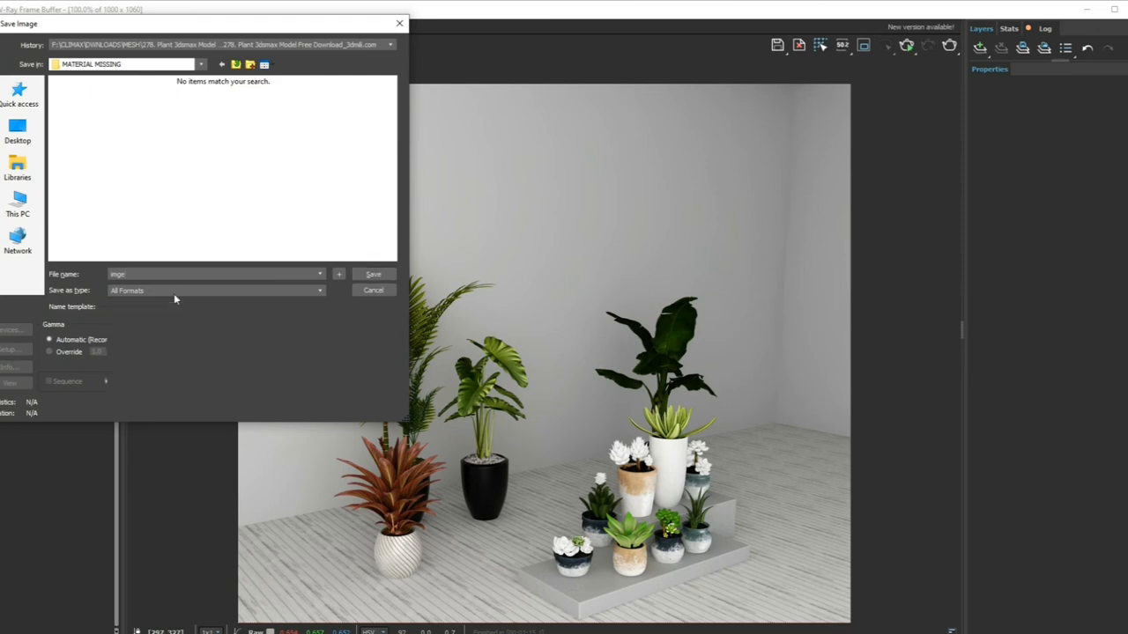
# Save the rendered image as a JPEG file named imge
pyautogui.click(176, 290)
pyautogui.click(126, 355)
pyautogui.click(374, 276)
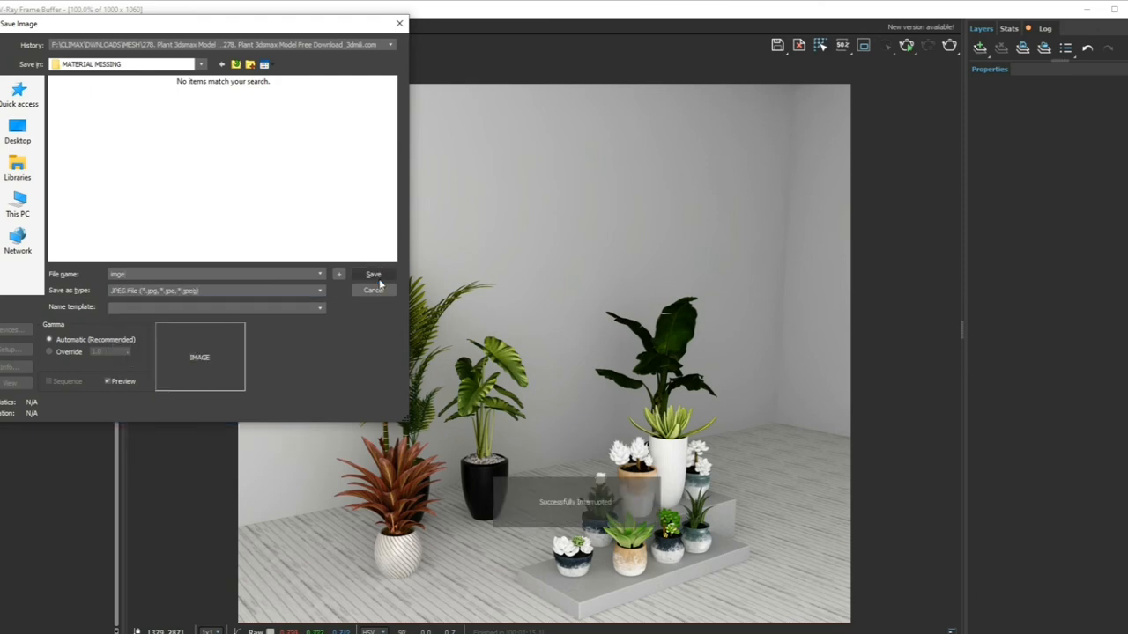
pyautogui.click(156, 291)
# Check the saved render in the MATERIAL MISSING folder in File Explorer, then return to the 3ds Max scene
pyautogui.moveTo(327, 633)
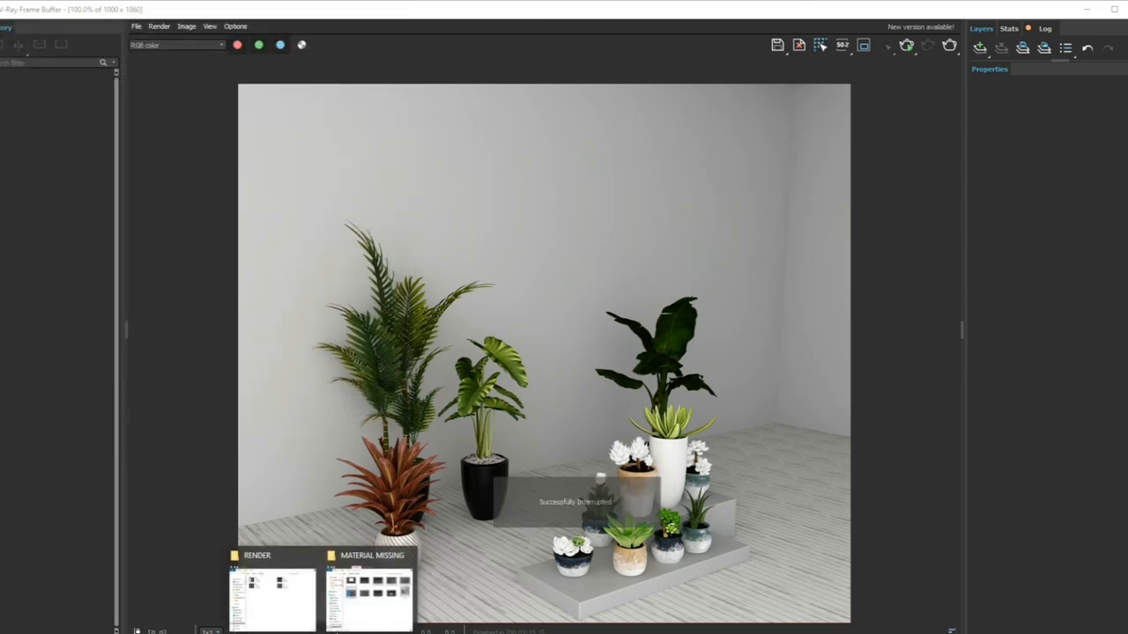
pyautogui.click(379, 573)
pyautogui.click(843, 329)
pyautogui.click(1092, 8)
pyautogui.click(1081, 7)
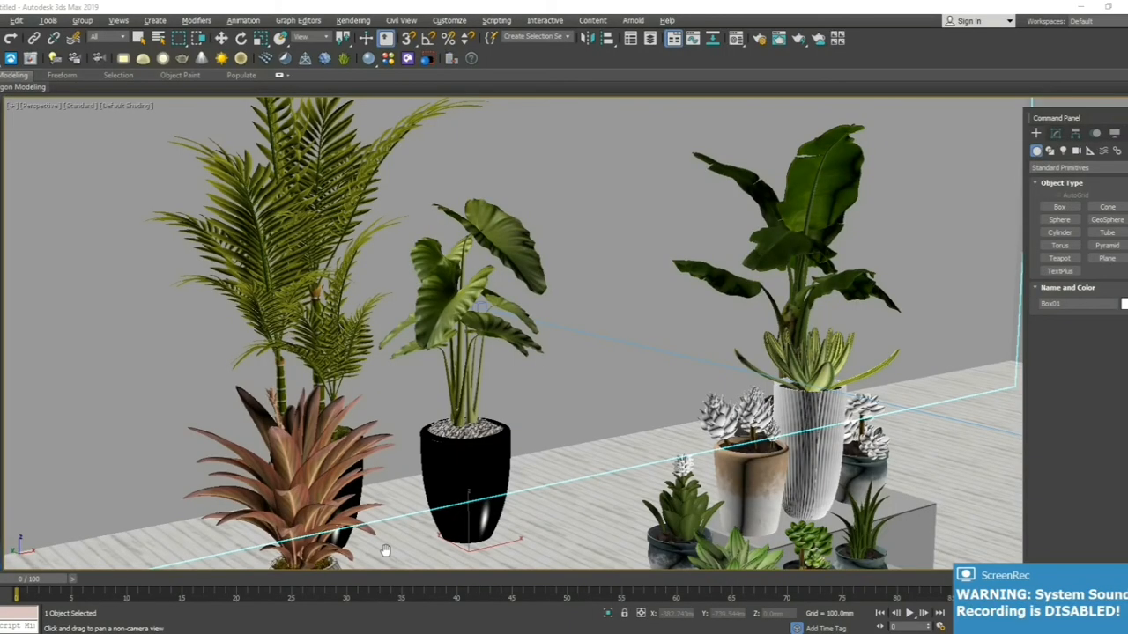
# Render the plant scene again with V-Ray
pyautogui.hotkey('shift', 'q')
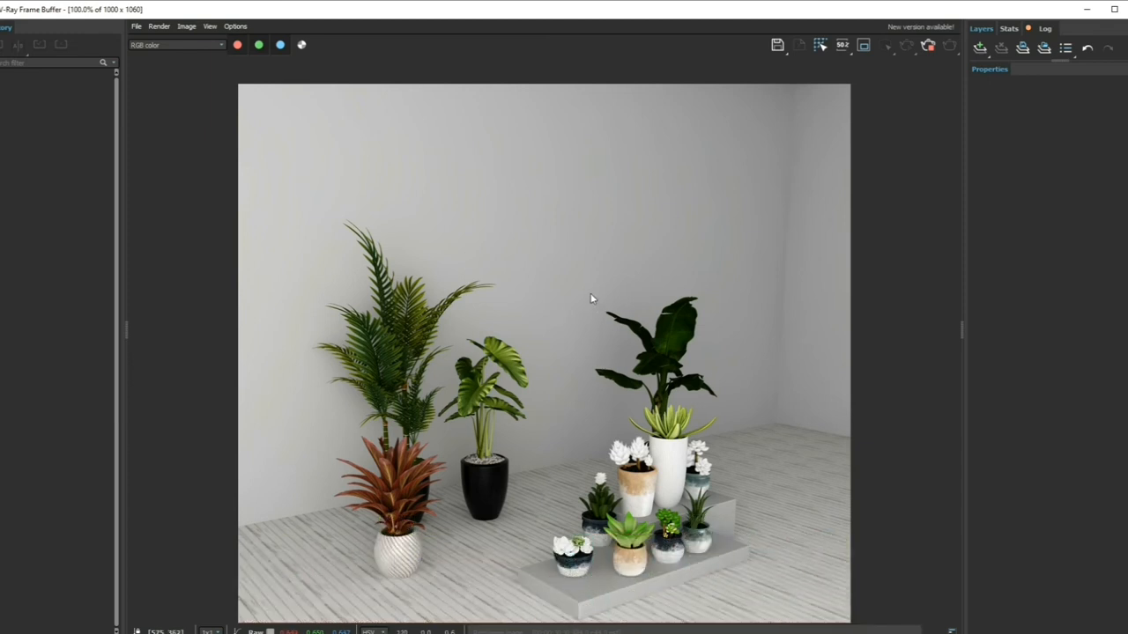
# Start saving the new V-Ray render and go to This PC to choose its save location
pyautogui.click(777, 45)
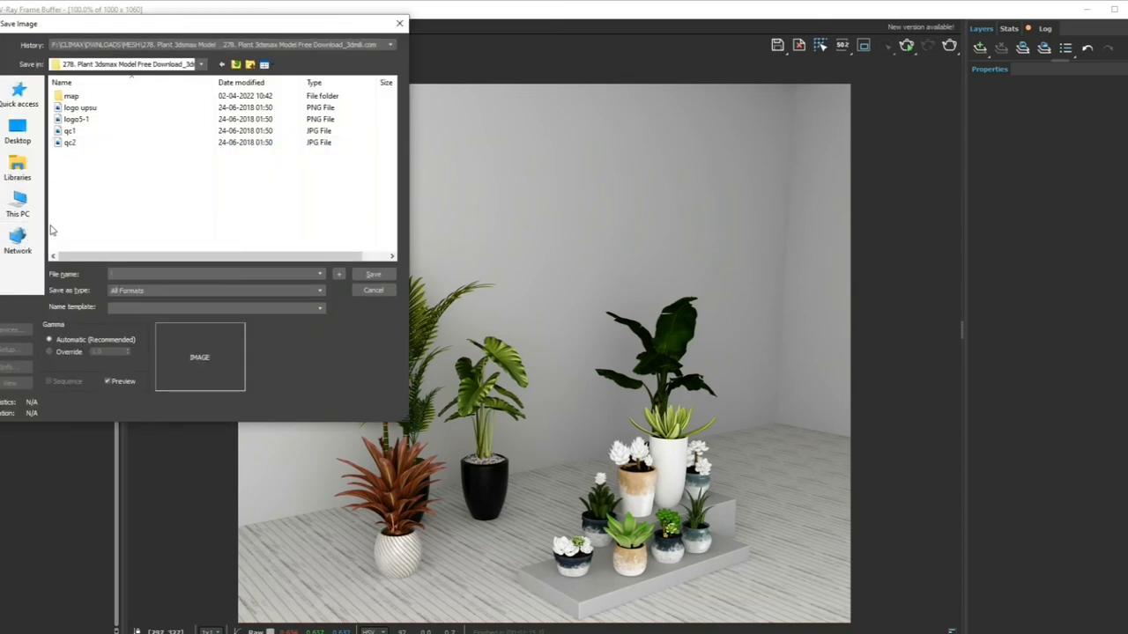
pyautogui.click(18, 208)
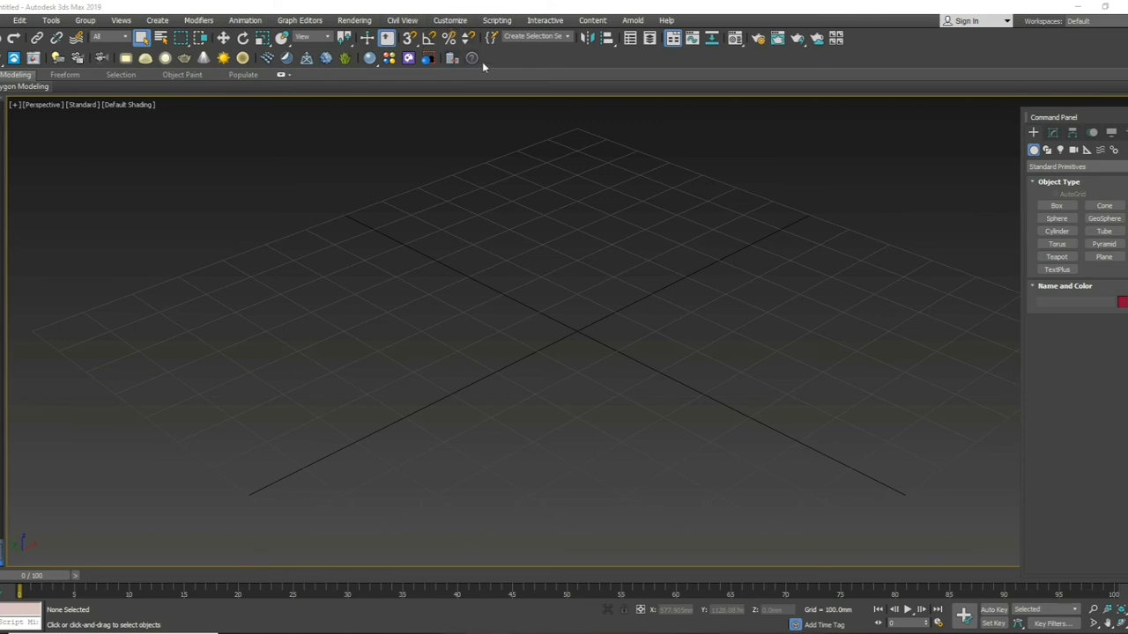
# Open the external files list in Configure User Paths and start adding a new path
pyautogui.click(450, 20)
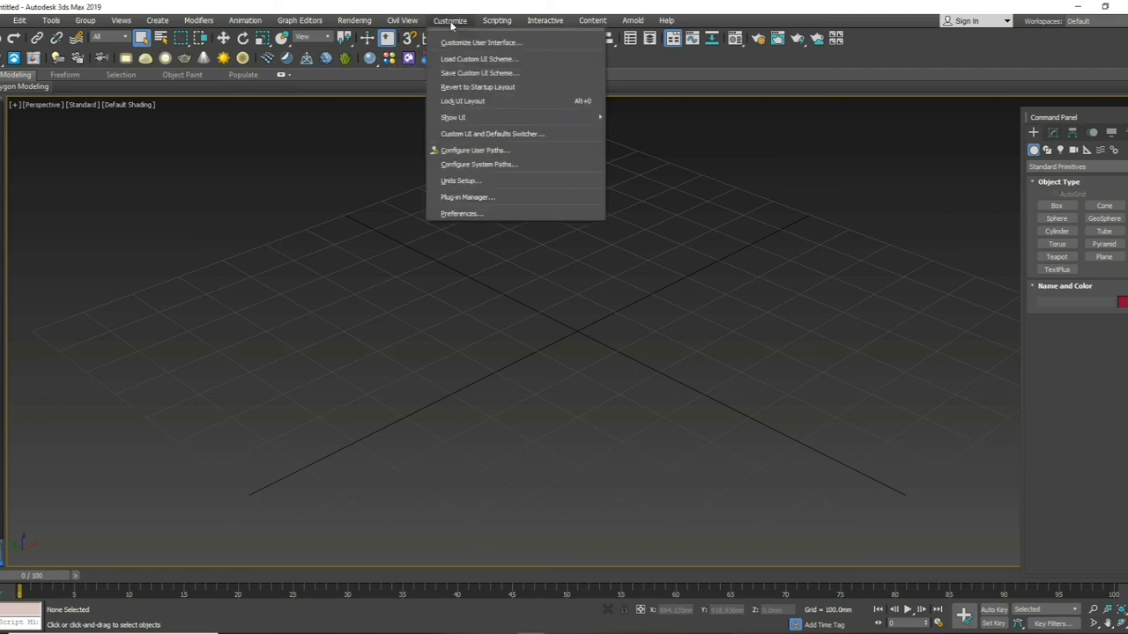
pyautogui.click(504, 155)
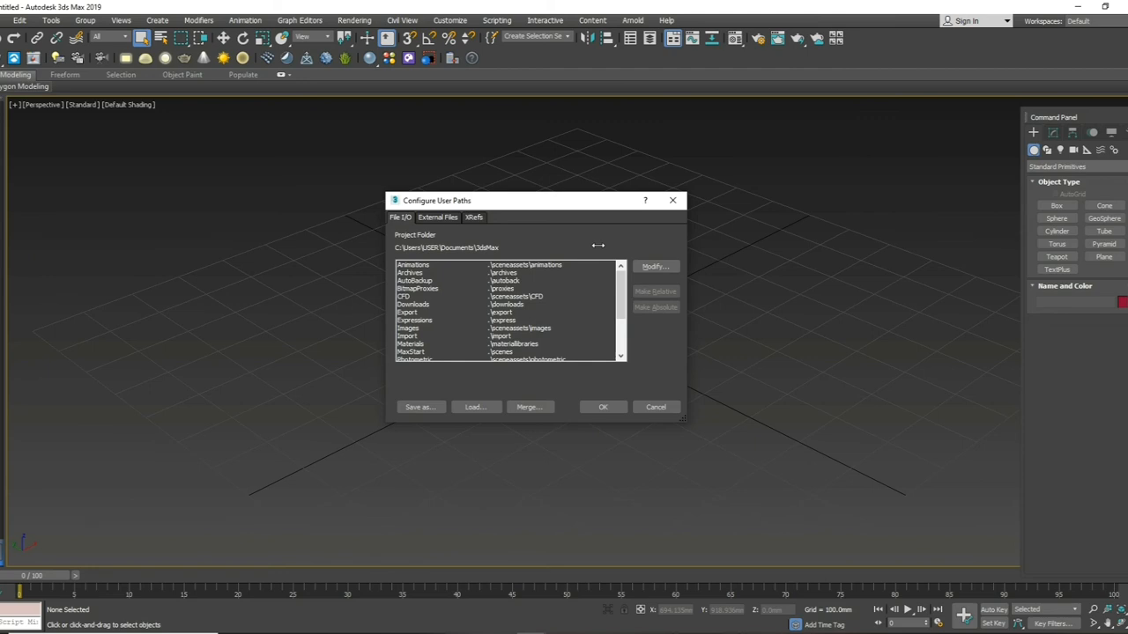
pyautogui.click(438, 218)
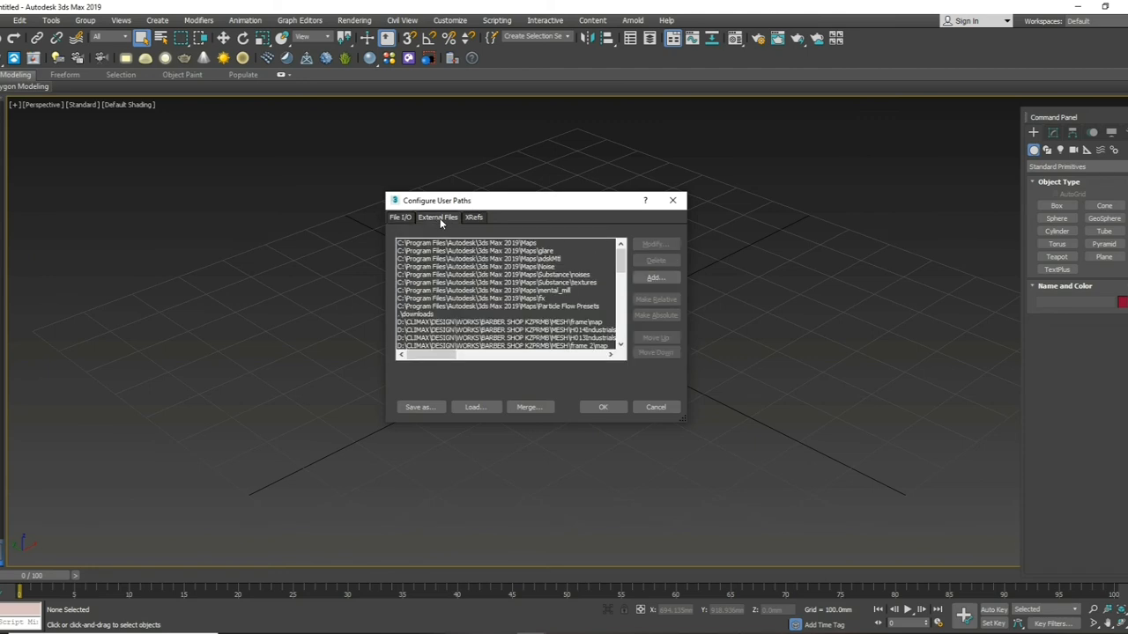
pyautogui.click(657, 278)
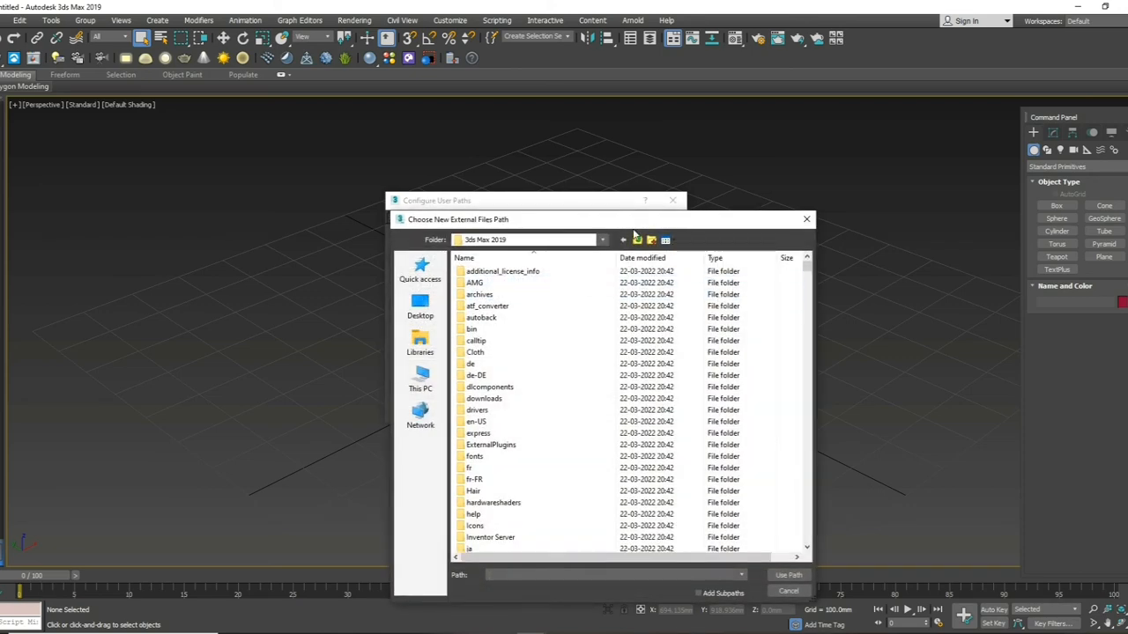
pyautogui.moveTo(628, 199); pyautogui.dragTo(619, 132)
# Browse to the MESH folder under F:\CLIMAX\DWNLOADS for the new external files path
pyautogui.click(407, 284)
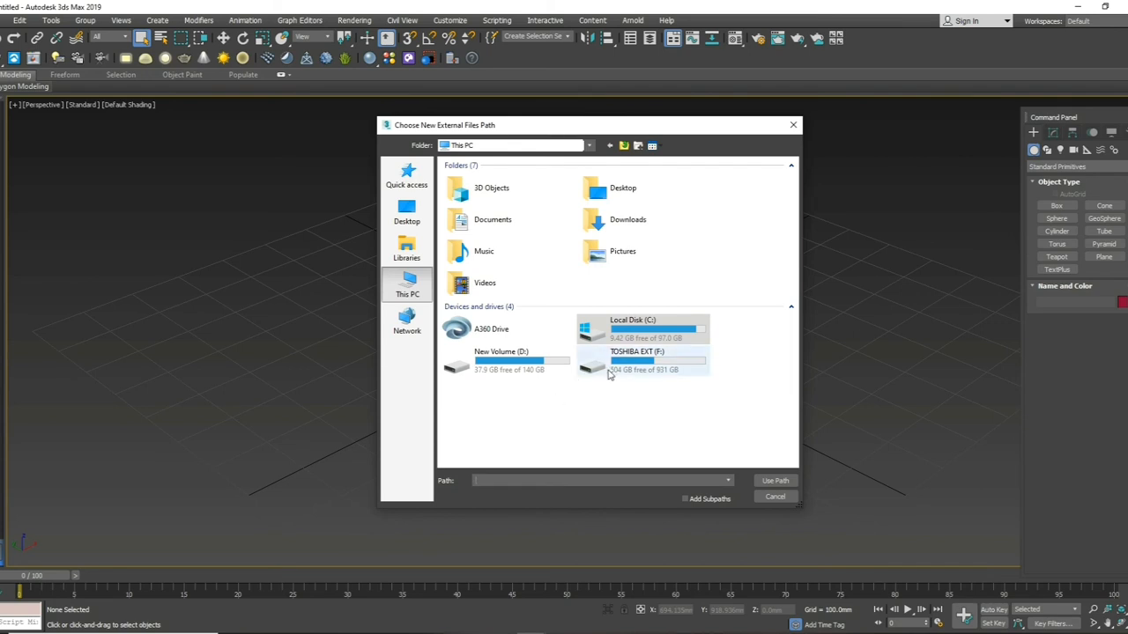
pyautogui.doubleClick(611, 371)
pyautogui.scroll(-2, 529, 352)
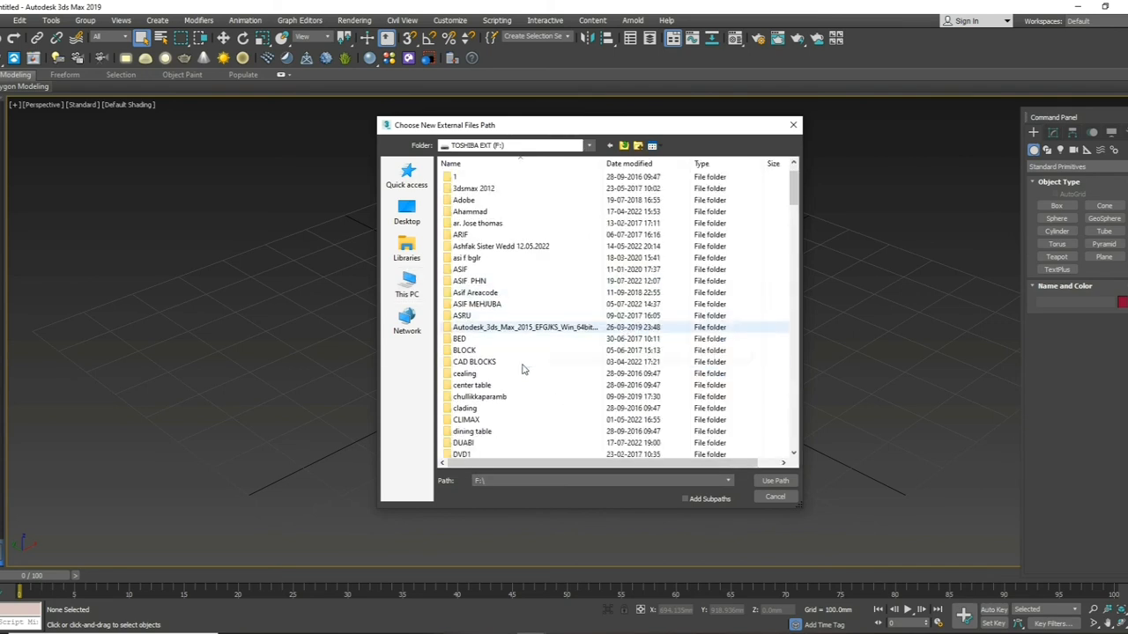
pyautogui.doubleClick(498, 385)
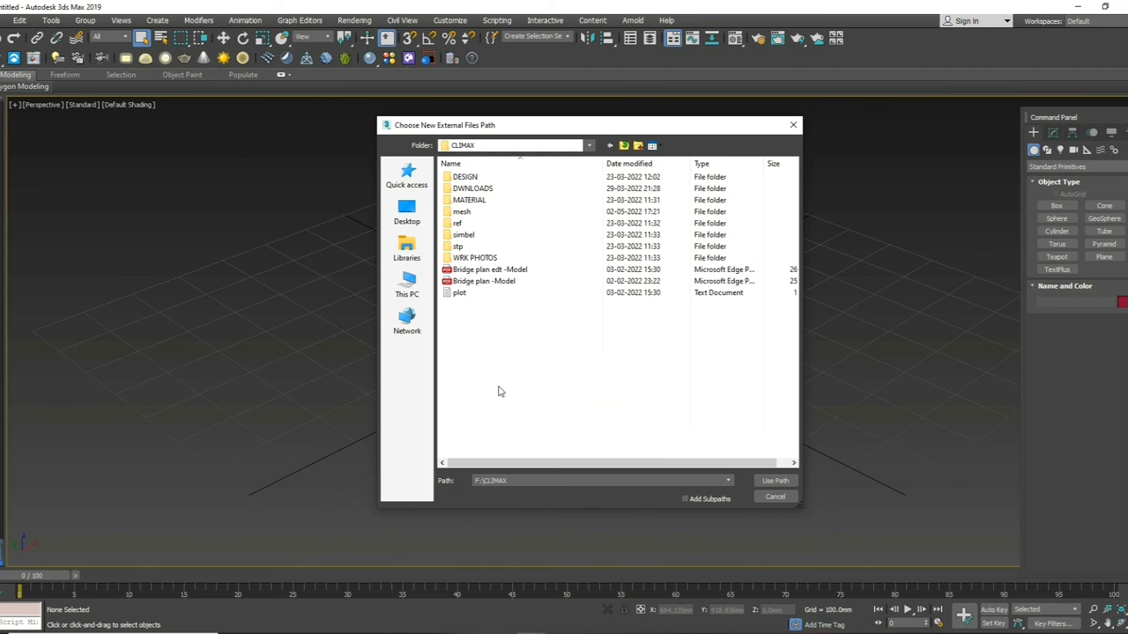
pyautogui.doubleClick(496, 188)
pyautogui.doubleClick(590, 205)
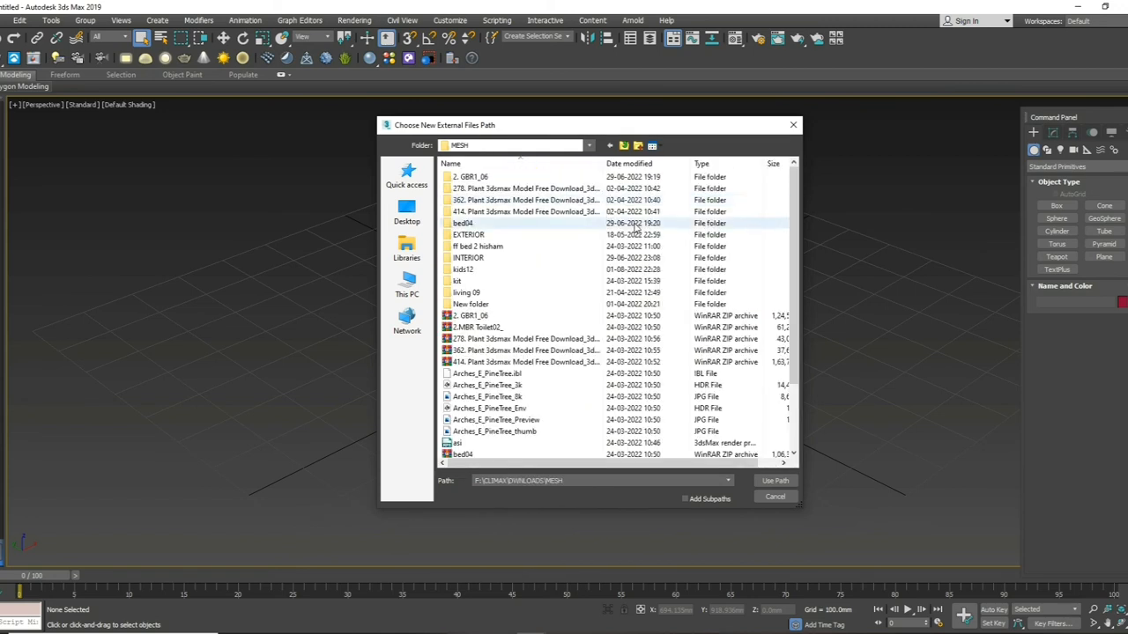
# Add the map folder inside the 278. Plant 3dsmax Model folders as an external path and commit all the paths
pyautogui.doubleClick(477, 189)
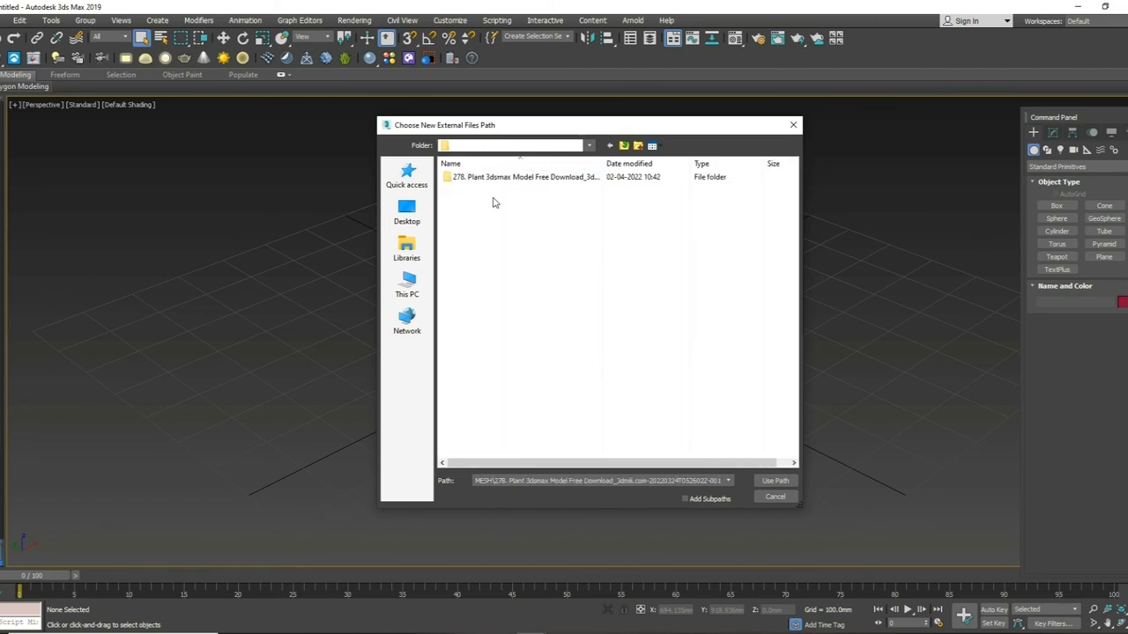
pyautogui.doubleClick(488, 180)
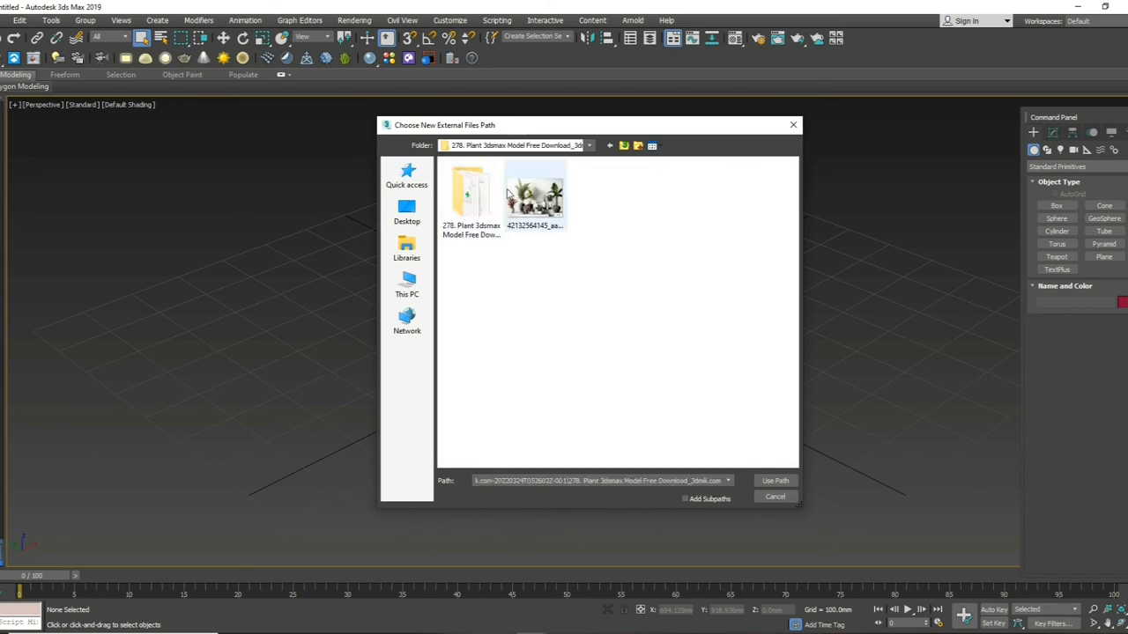
pyautogui.doubleClick(476, 189)
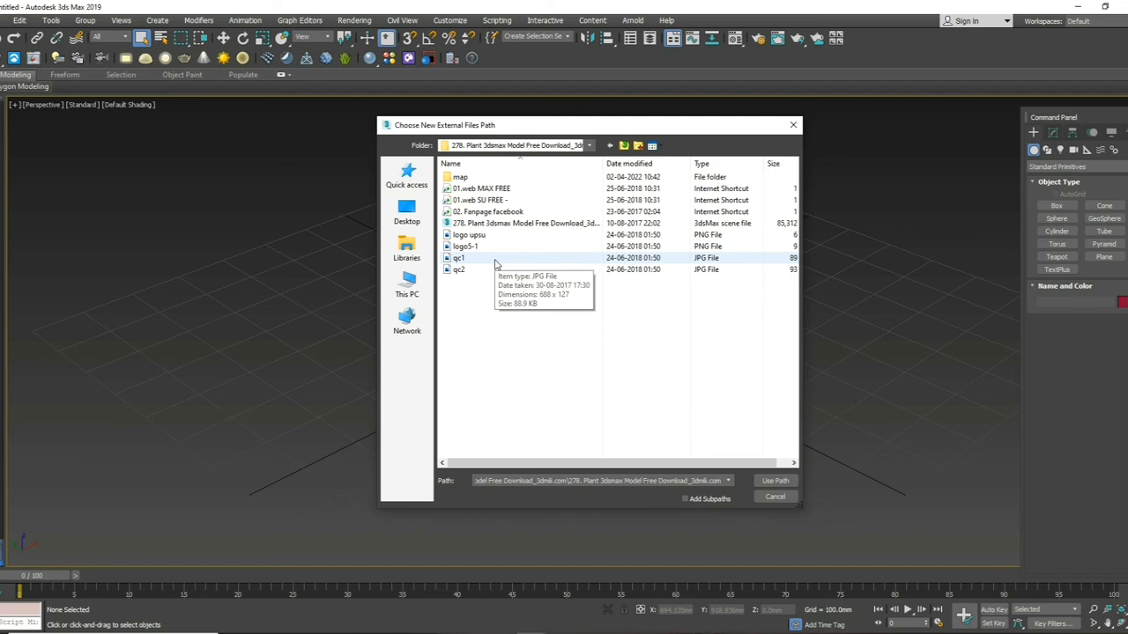
pyautogui.doubleClick(459, 177)
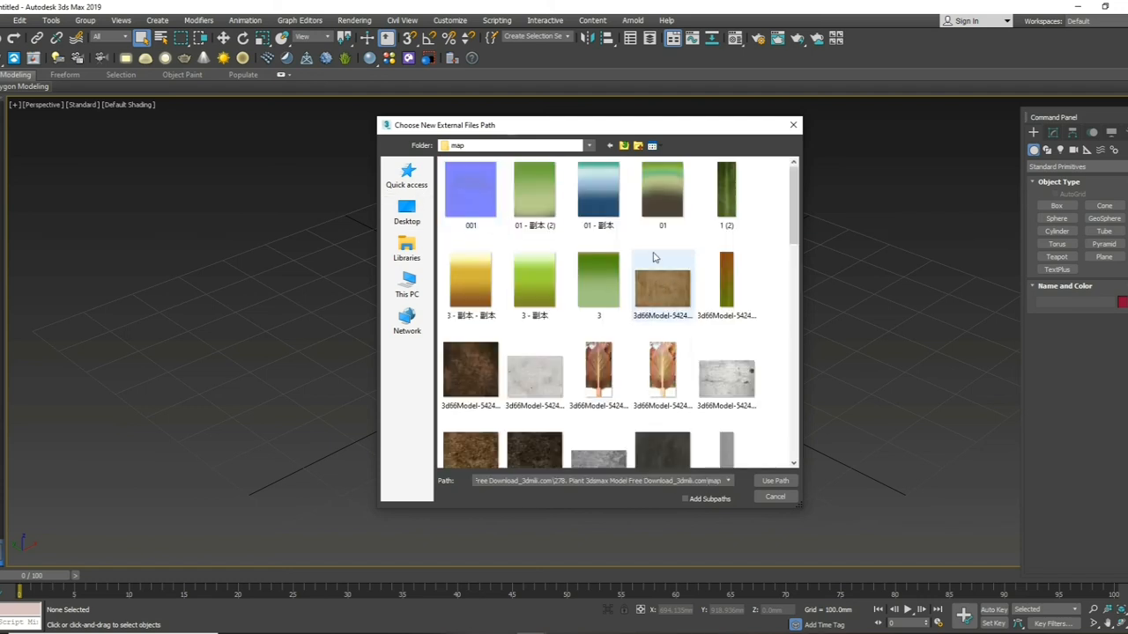
pyautogui.click(780, 482)
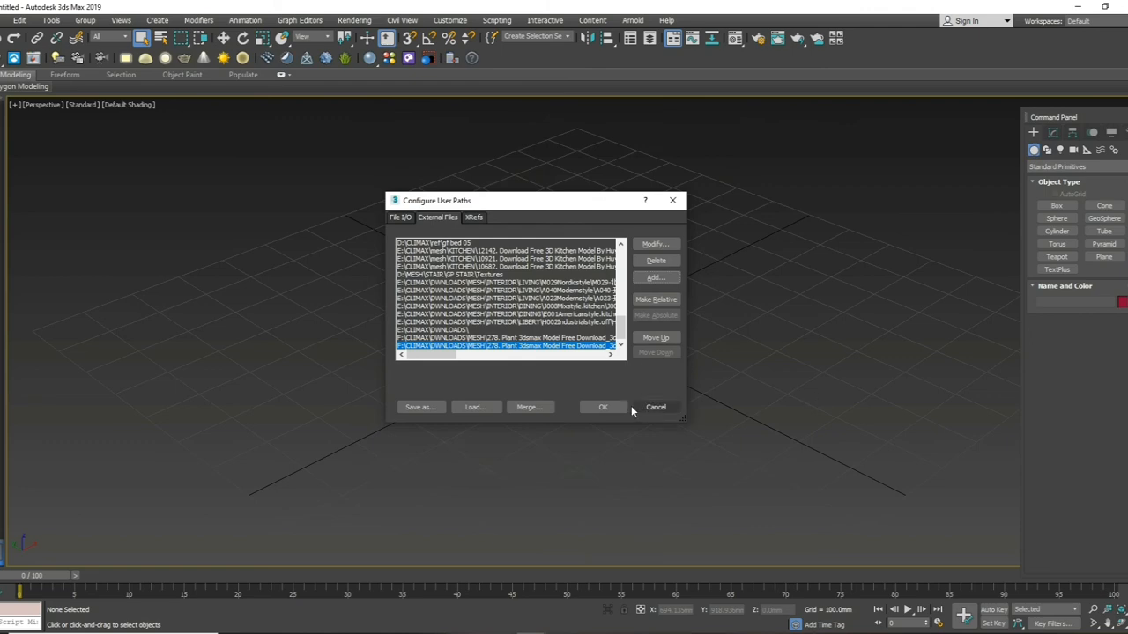
pyautogui.click(603, 407)
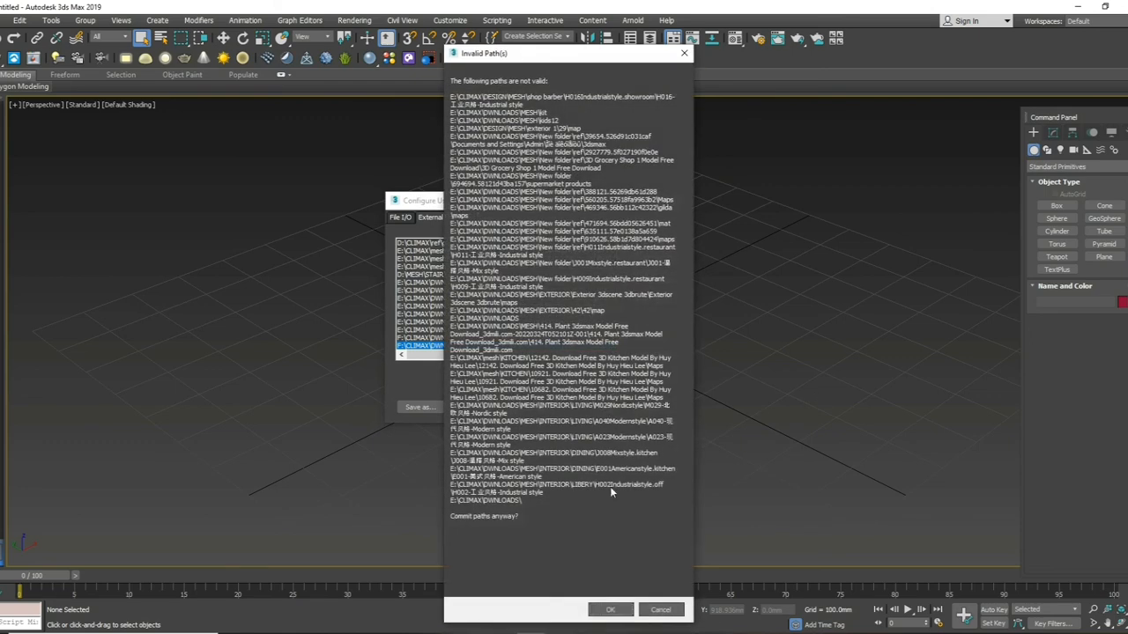
pyautogui.click(612, 610)
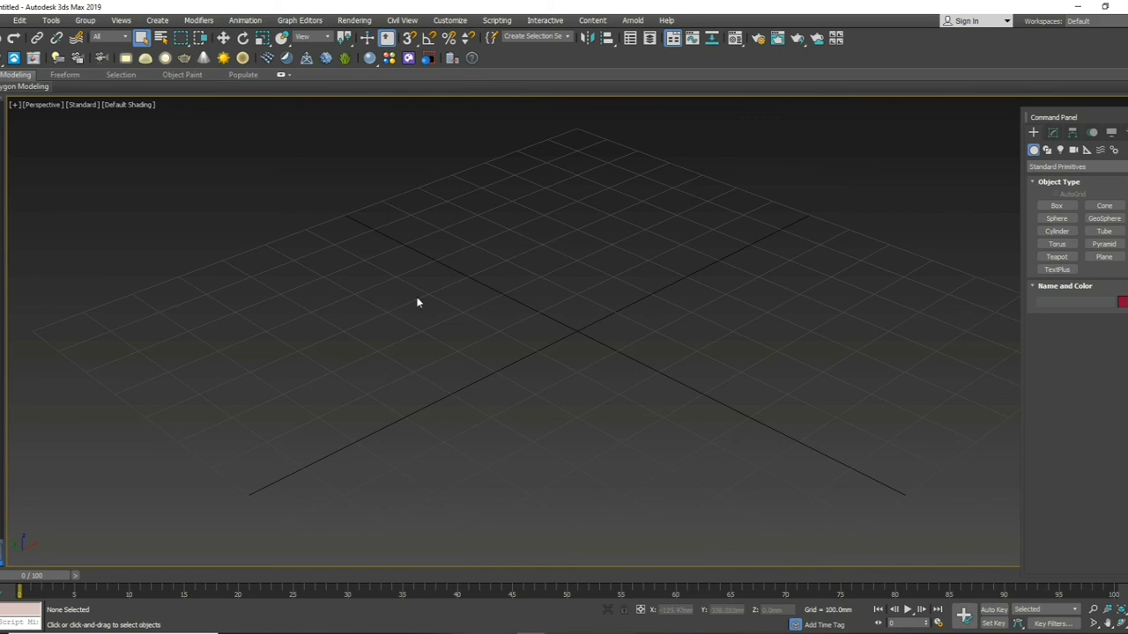
# Start merging a file into the empty scene and browse to F:\CLIMAX\DWNLOADS\MESH
pyautogui.click(9, 20)
pyautogui.moveTo(58, 188)
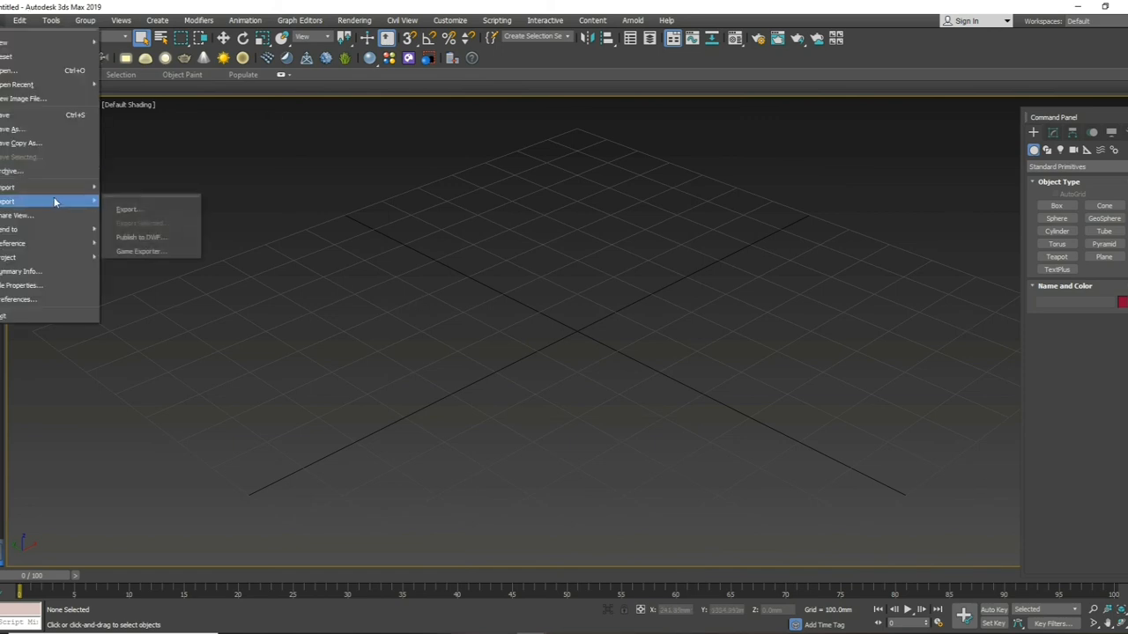
pyautogui.click(128, 210)
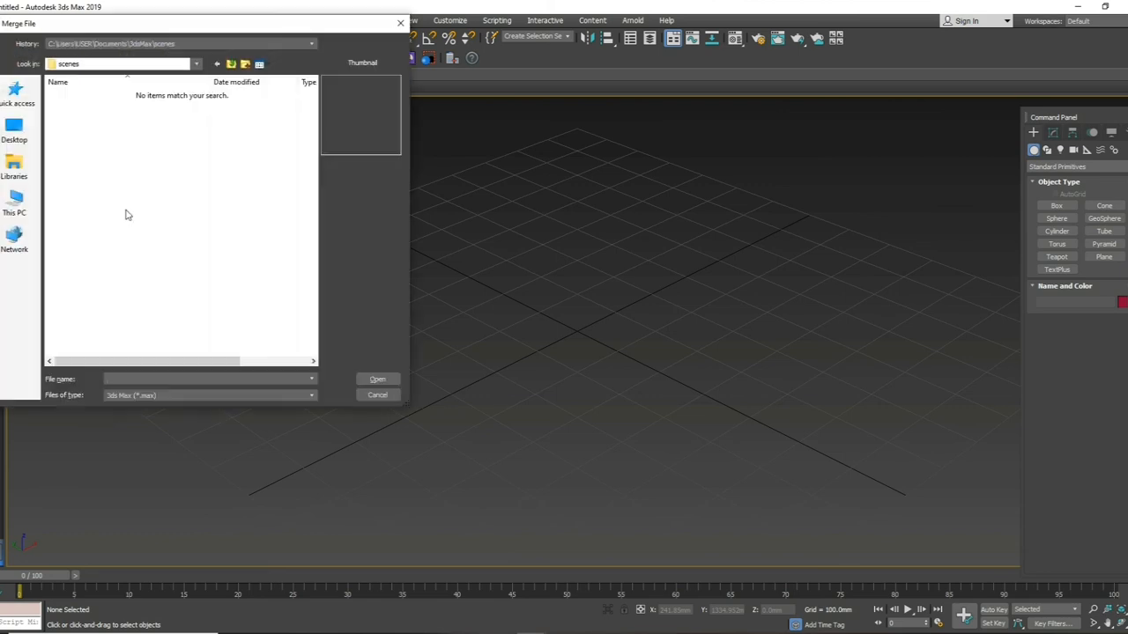
pyautogui.click(16, 204)
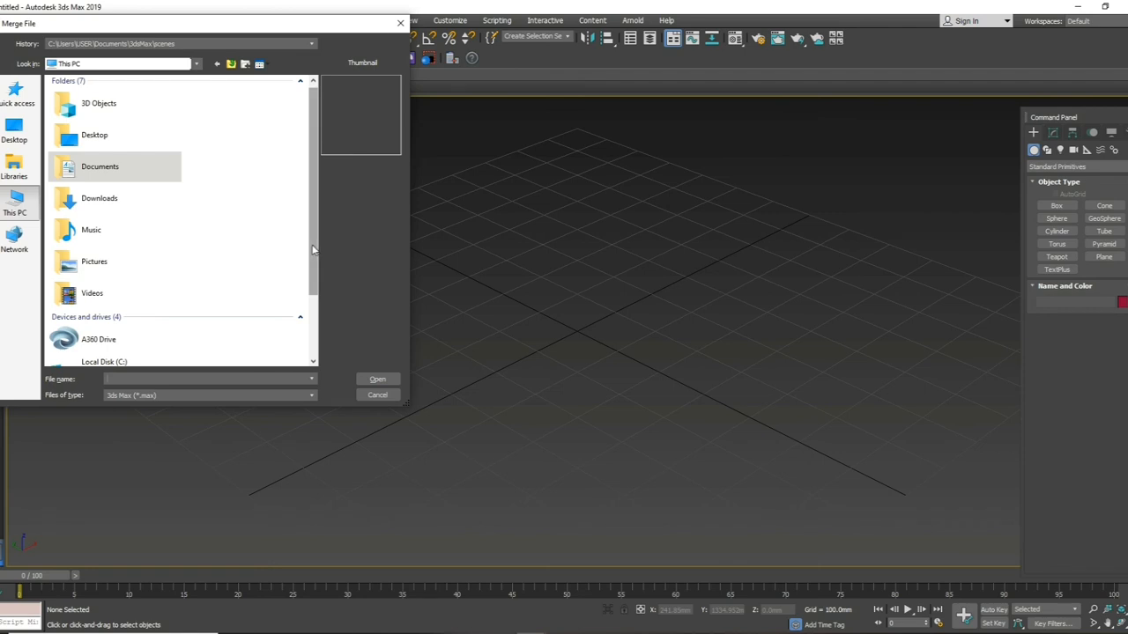
pyautogui.moveTo(313, 250); pyautogui.dragTo(310, 302)
pyautogui.doubleClick(141, 356)
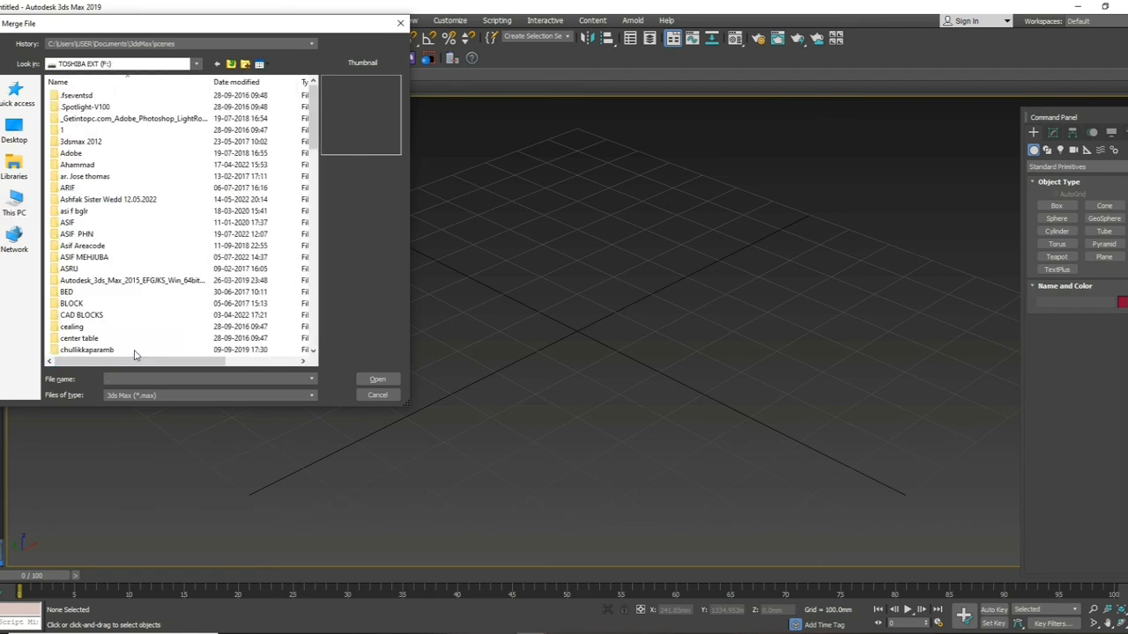
pyautogui.scroll(-3, 97, 332)
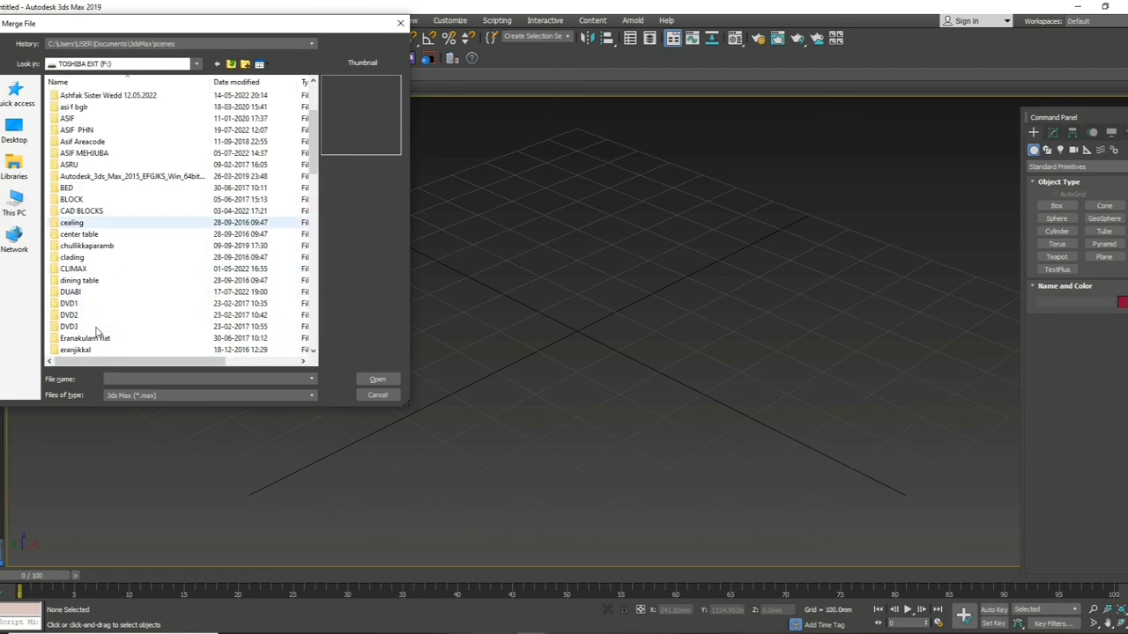
pyautogui.doubleClick(77, 269)
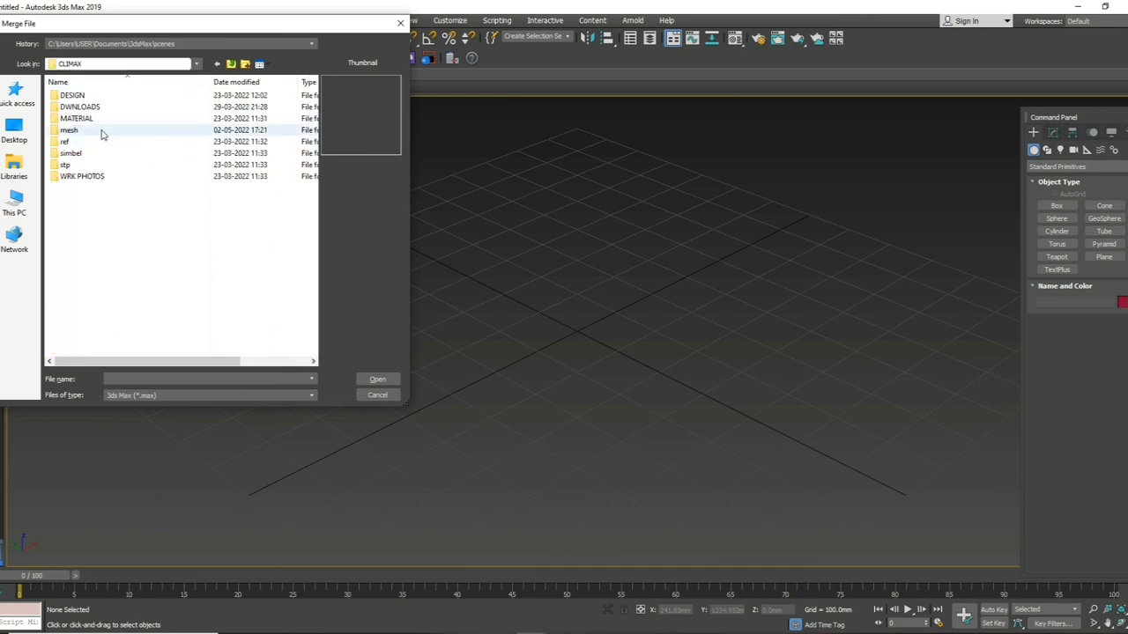
pyautogui.doubleClick(92, 108)
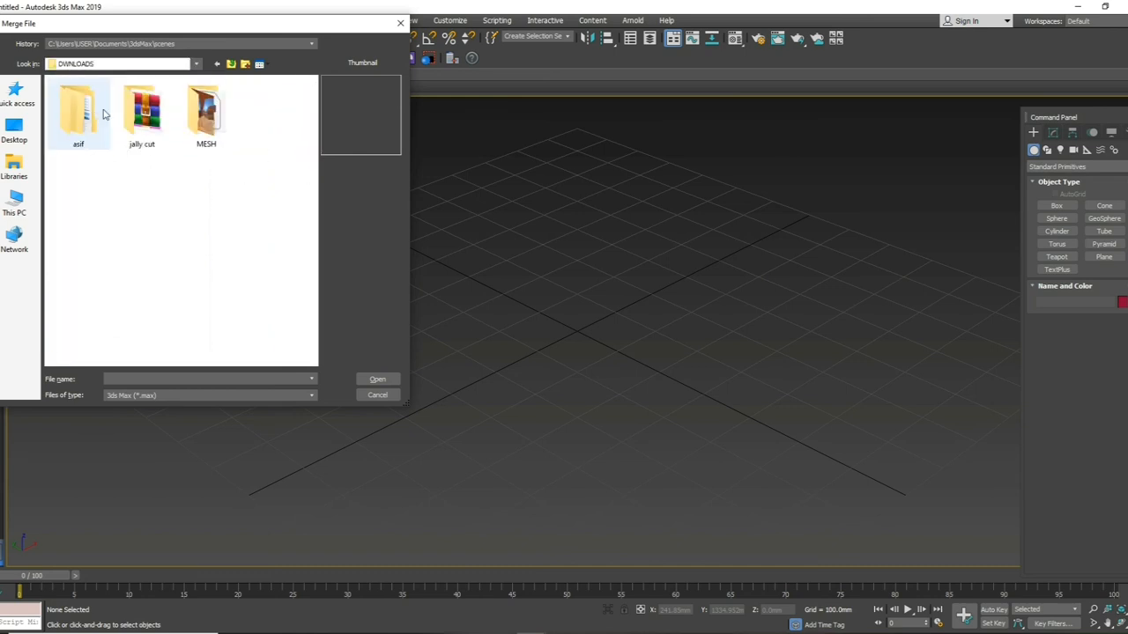
pyautogui.doubleClick(214, 121)
# Open the 278. Plant 3dsmax Model scene file from its nested model folder for merging
pyautogui.doubleClick(108, 117)
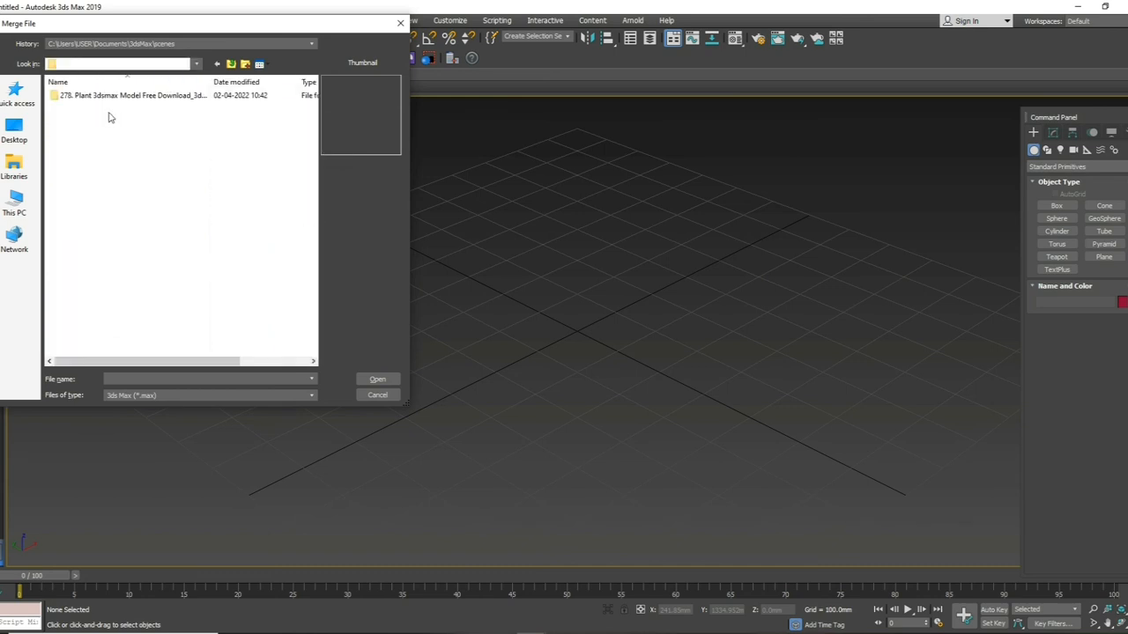
pyautogui.doubleClick(123, 97)
pyautogui.doubleClick(97, 123)
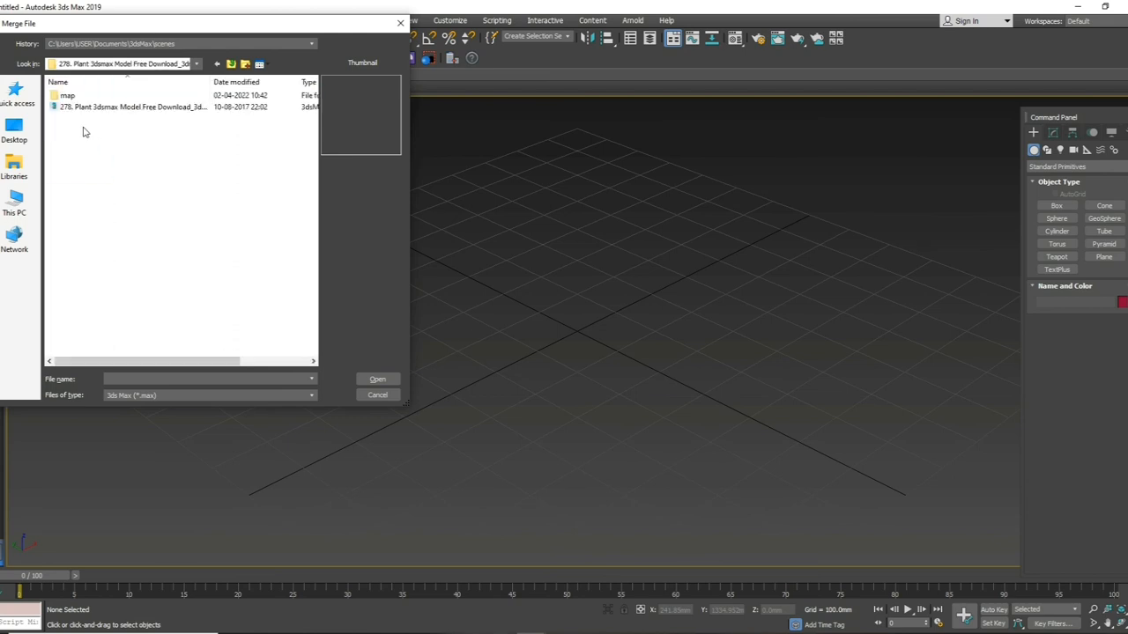
pyautogui.click(88, 111)
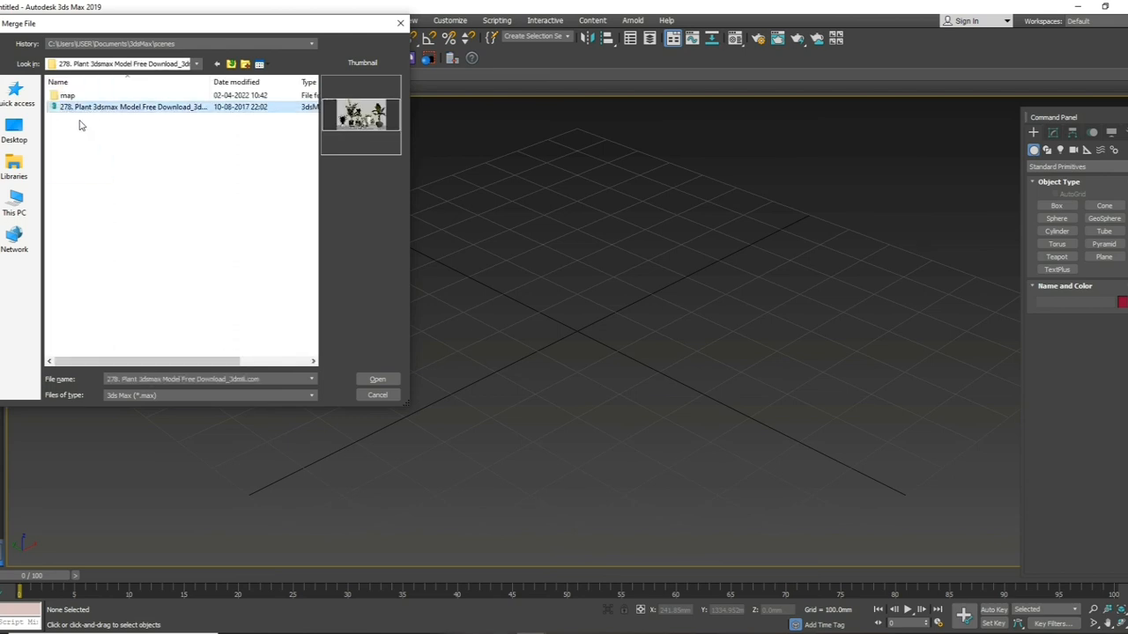
pyautogui.click(377, 380)
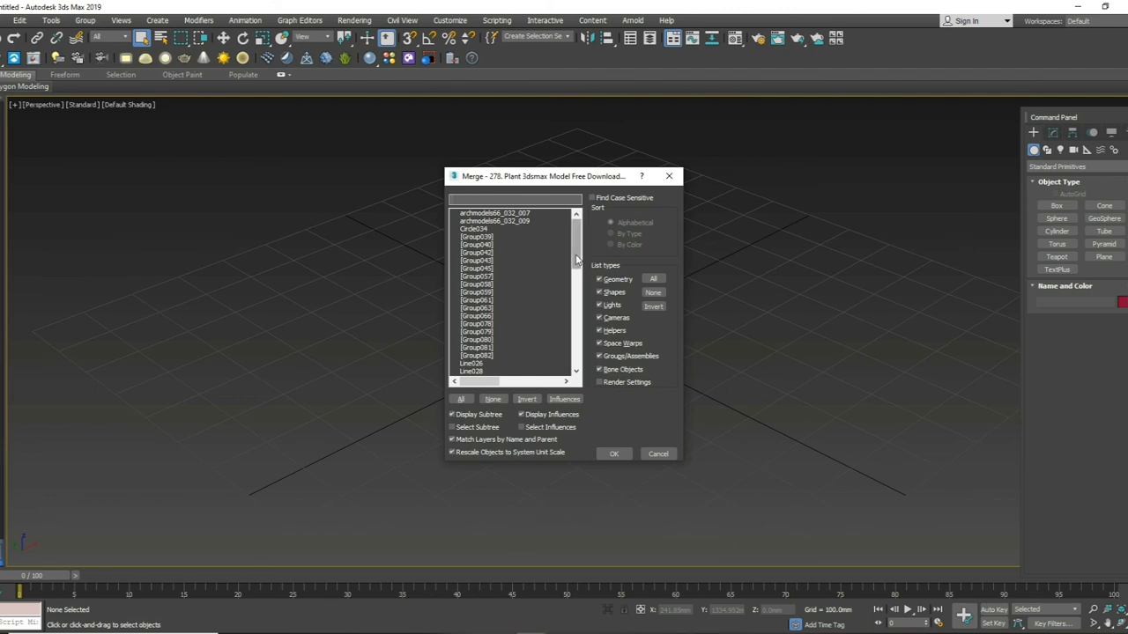
# Select all objects in the plant file and merge them into the scene
pyautogui.moveTo(577, 258); pyautogui.dragTo(579, 352)
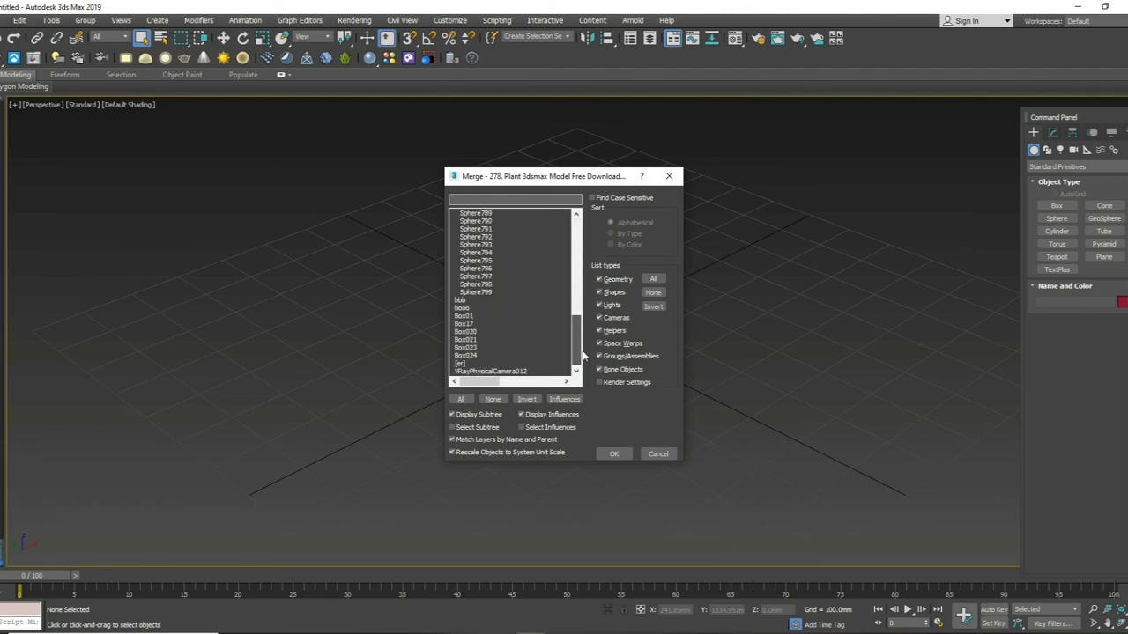
pyautogui.click(463, 399)
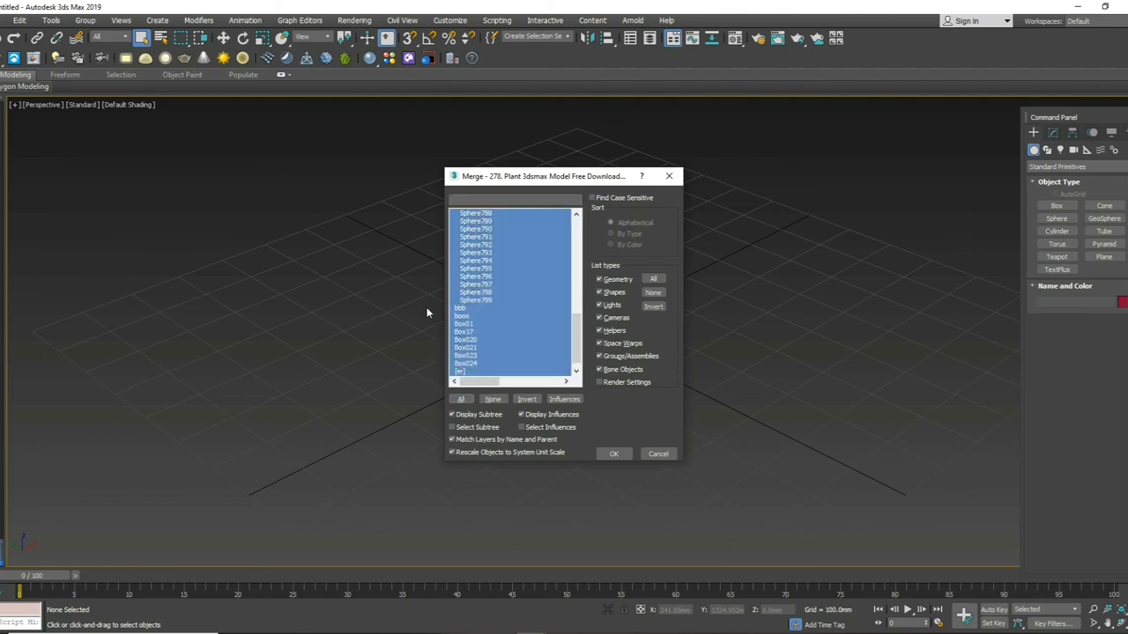
pyautogui.click(614, 453)
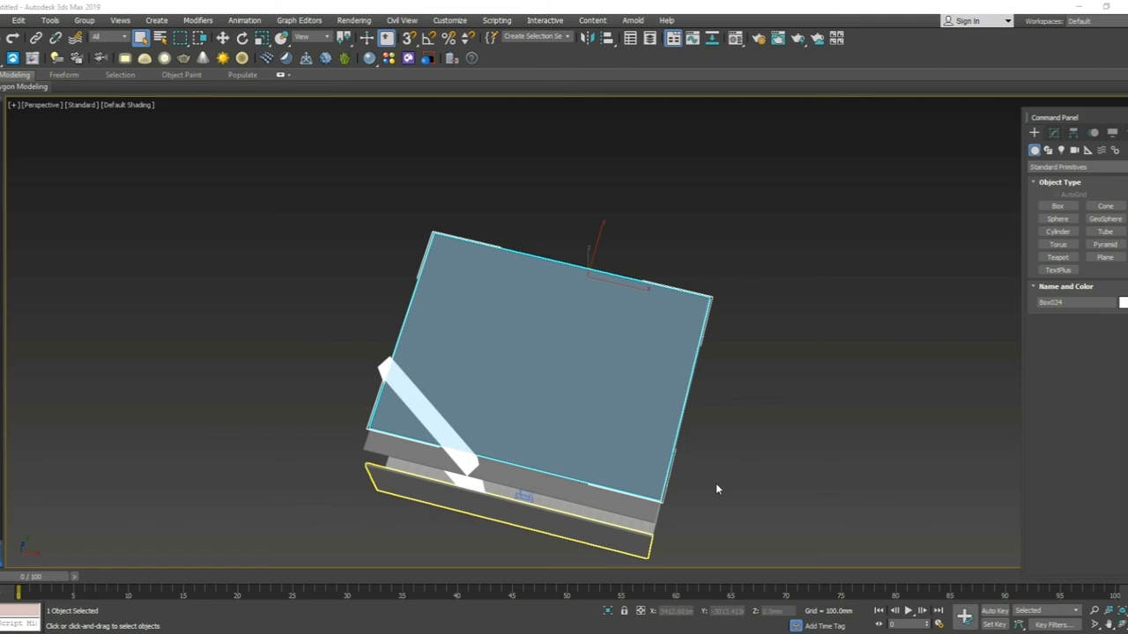
# Hide the two large slabs covering the top of the room, Box024 and Box020
pyautogui.scroll(3, 564, 437)
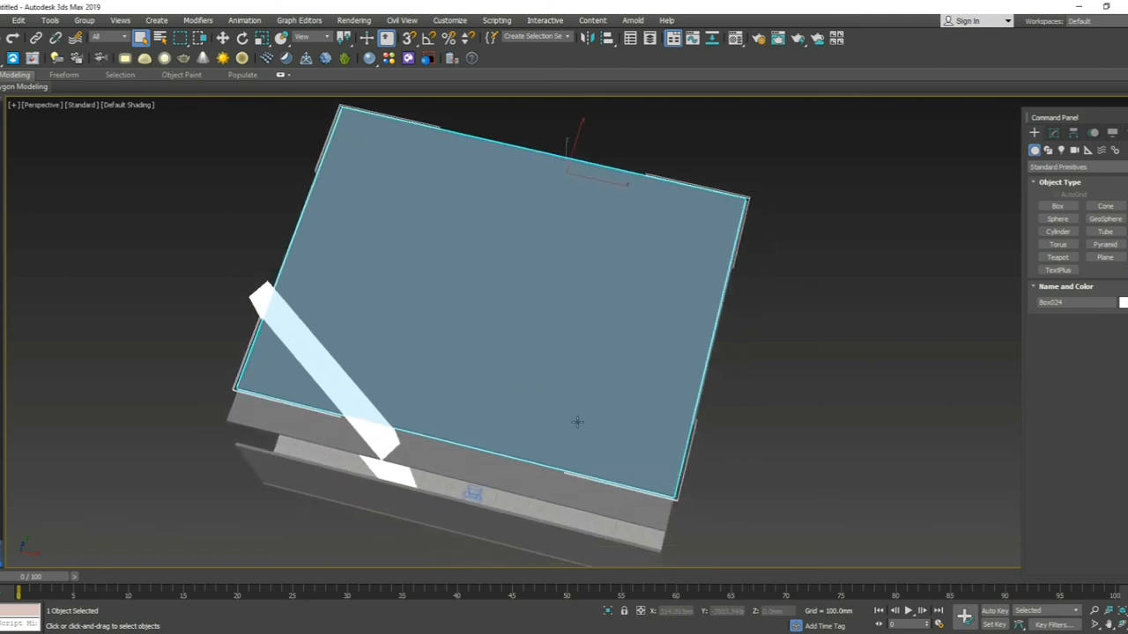
pyautogui.keyDown('alt'); pyautogui.moveTo(660, 441); pyautogui.dragTo(496, 320, button='middle'); pyautogui.keyUp('alt')
pyautogui.rightClick(496, 320)
pyautogui.click(532, 264)
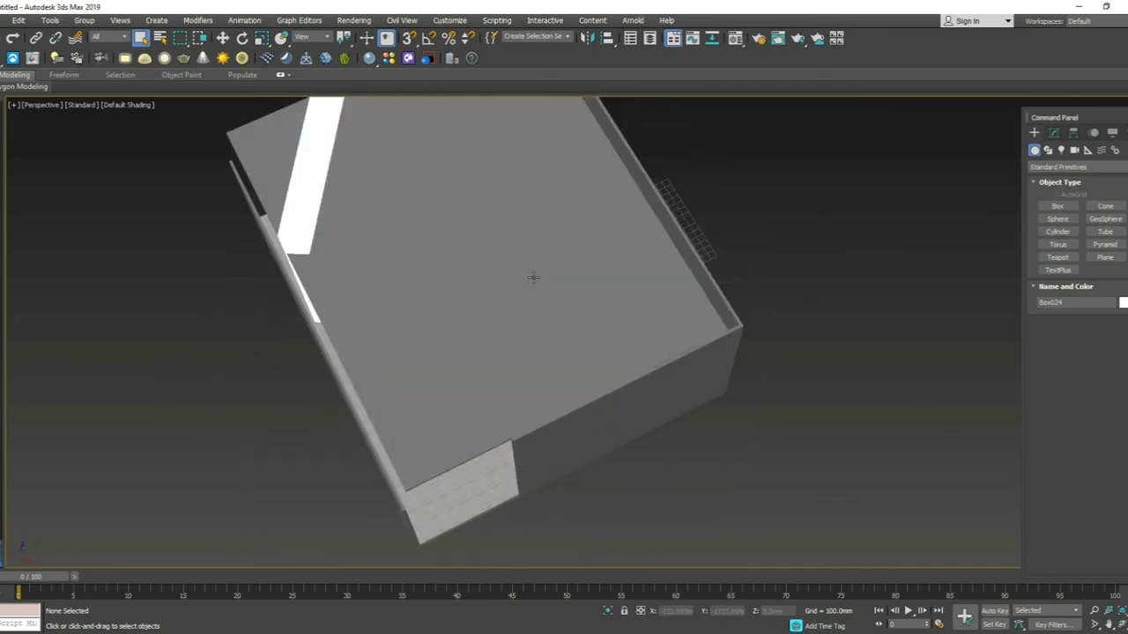
pyautogui.click(506, 297)
pyautogui.rightClick(506, 297)
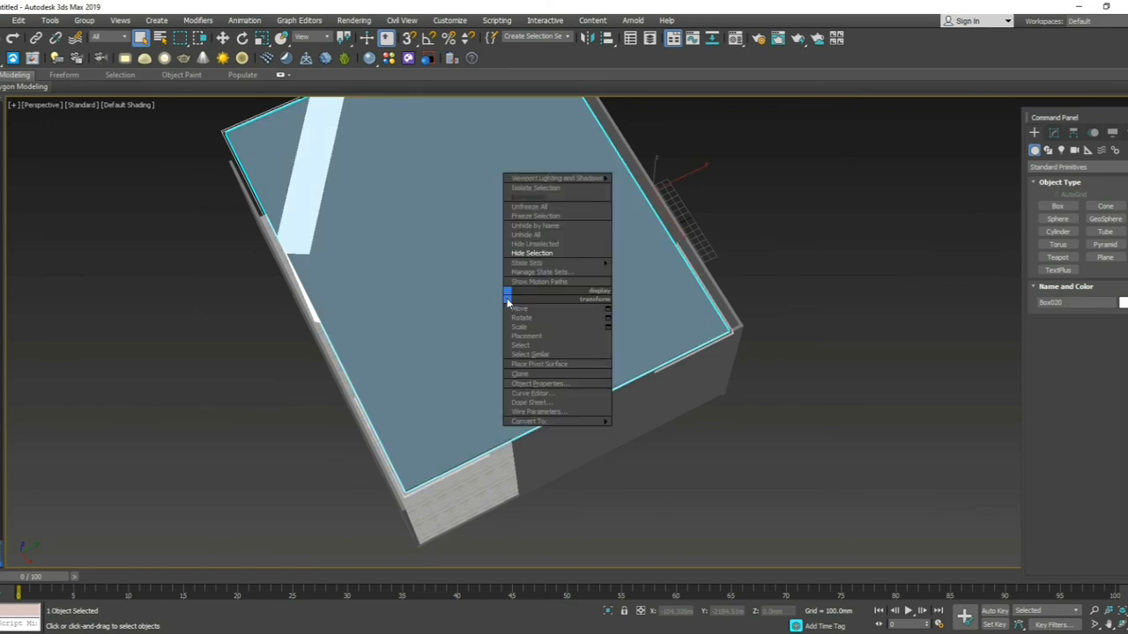
pyautogui.click(533, 254)
pyautogui.keyDown('alt'); pyautogui.moveTo(560, 299); pyautogui.dragTo(538, 275, button='middle'); pyautogui.keyUp('alt')
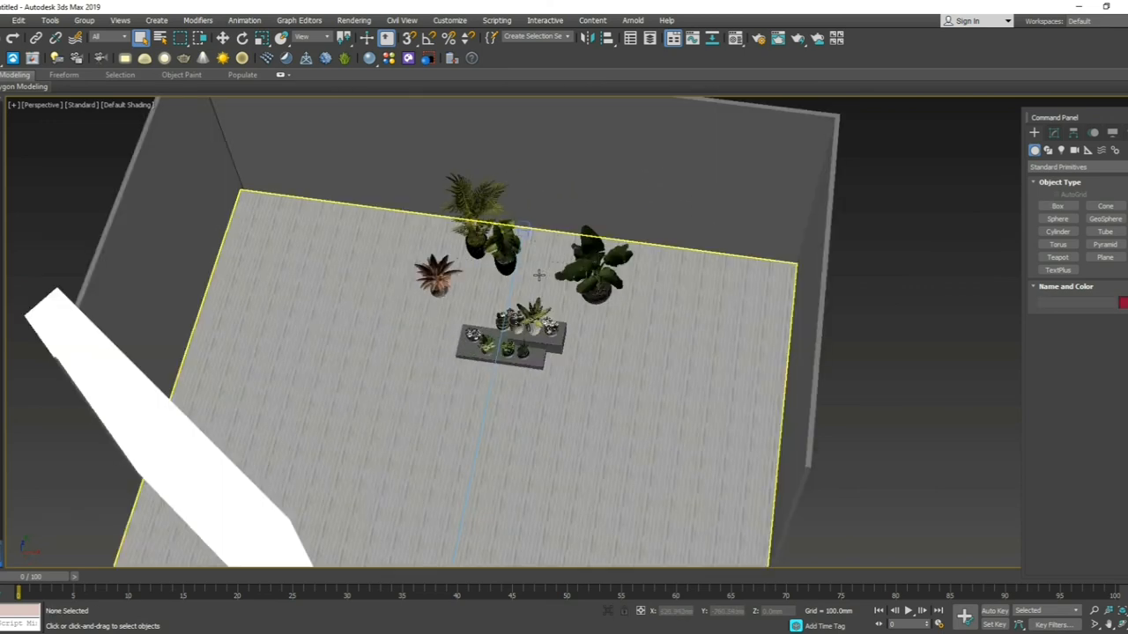
pyautogui.scroll(3, 538, 275)
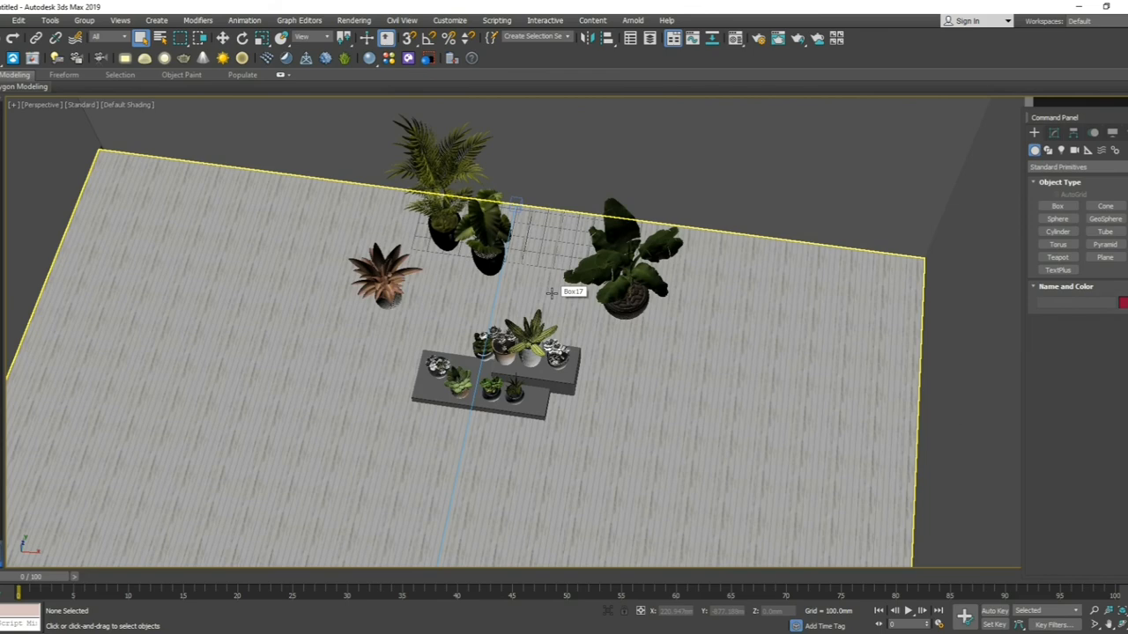
pyautogui.scroll(2, 551, 294)
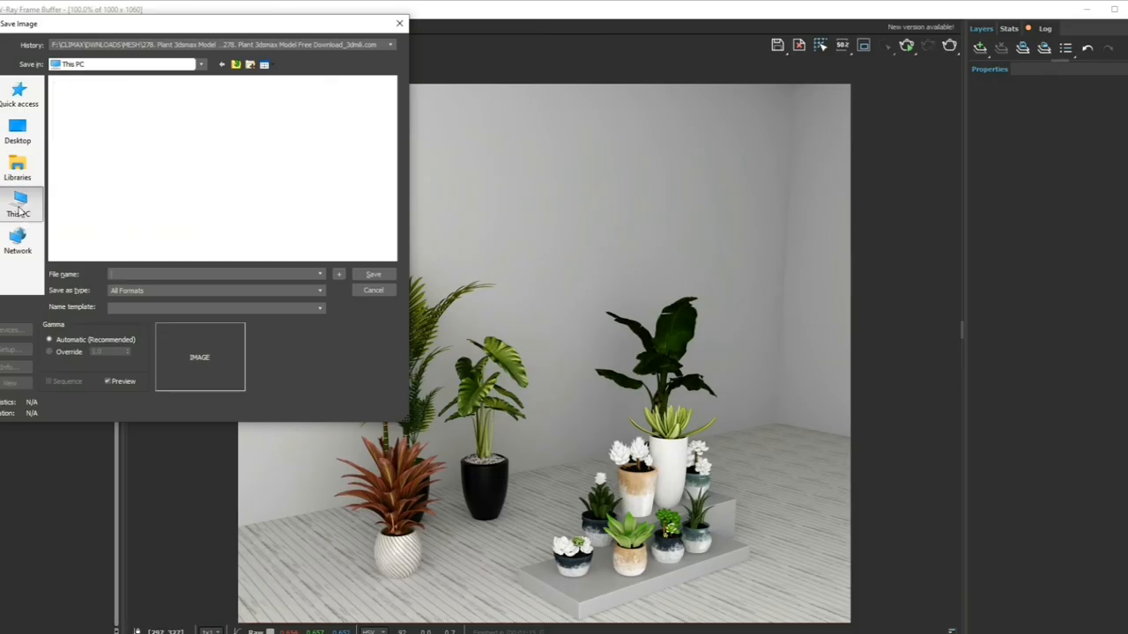
# Browse to the MATERIAL MISSING folder inside Vedios on the TOSHIBA EXT (F:) drive as the save location for the rendered image
pyautogui.doubleClick(255, 242)
pyautogui.scroll(-3, 146, 176)
pyautogui.scroll(1, 111, 187)
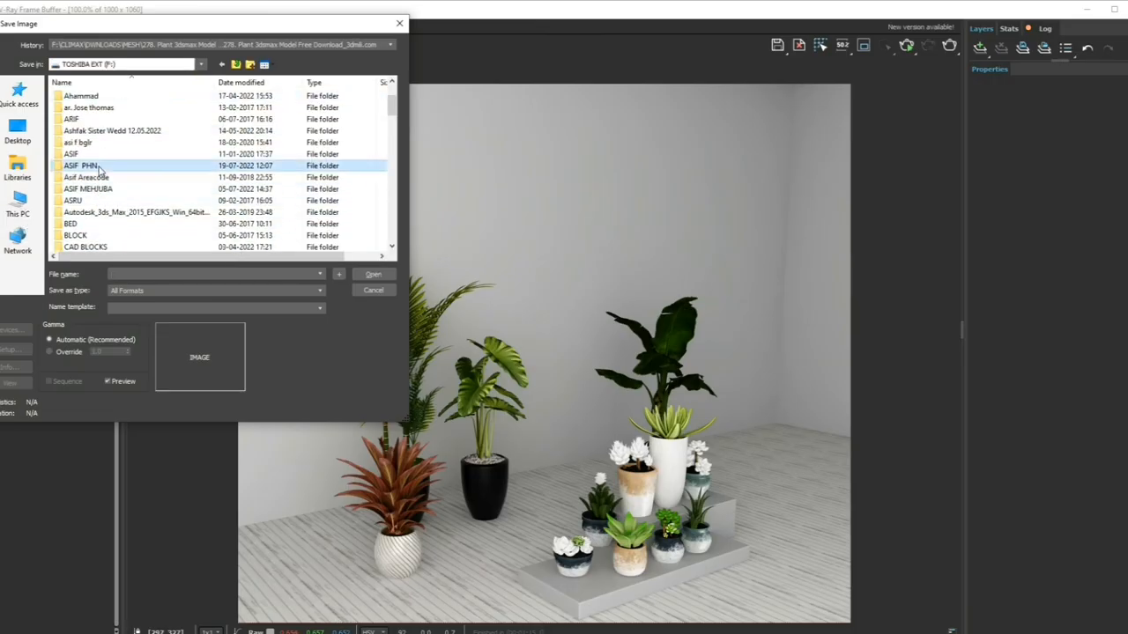
pyautogui.doubleClick(98, 167)
pyautogui.doubleClick(93, 156)
pyautogui.doubleClick(99, 98)
pyautogui.doubleClick(99, 104)
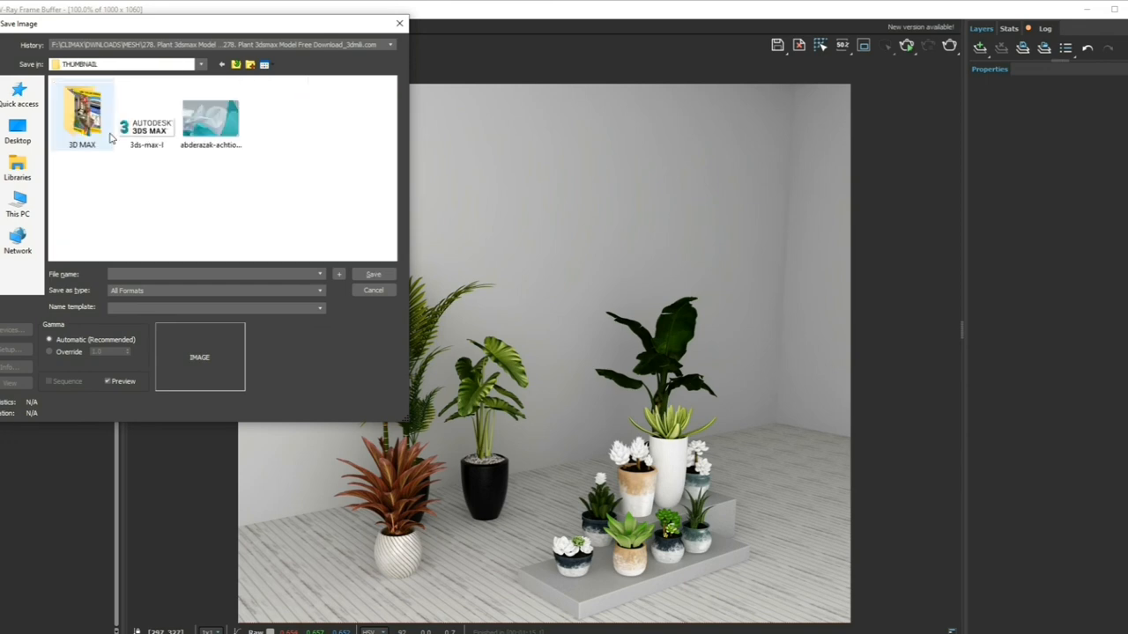
pyautogui.click(222, 64)
pyautogui.doubleClick(88, 141)
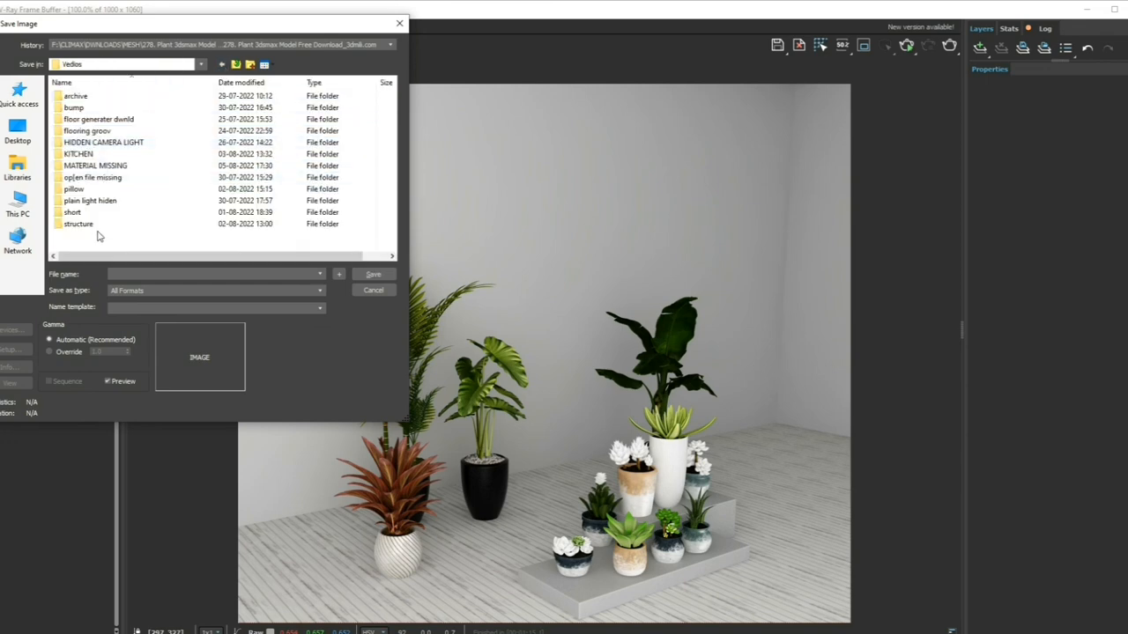
pyautogui.doubleClick(95, 166)
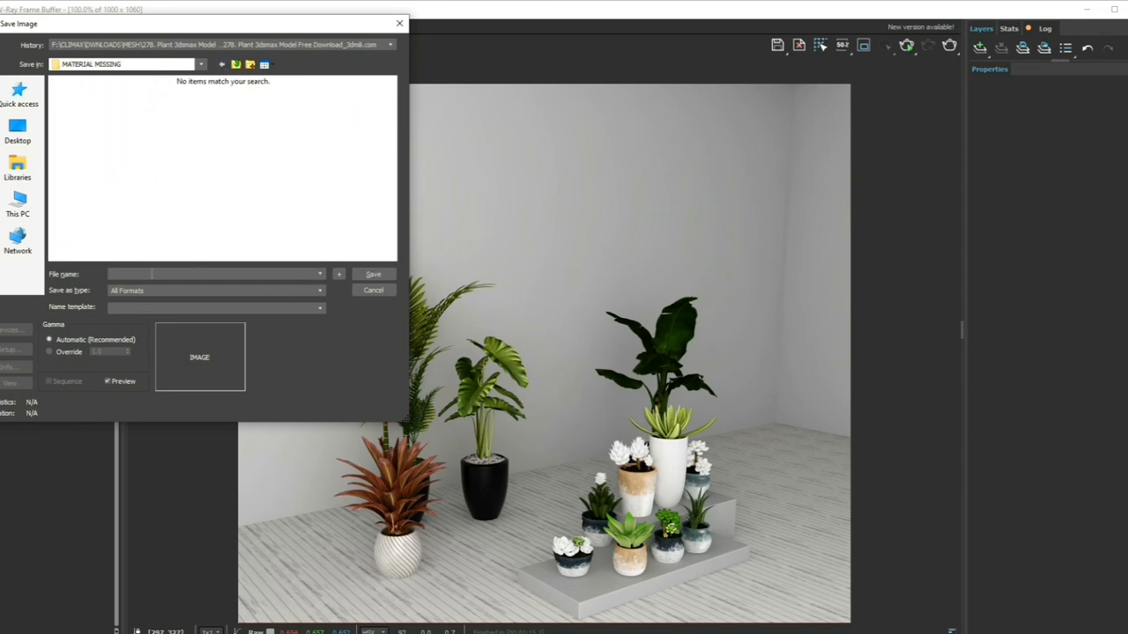